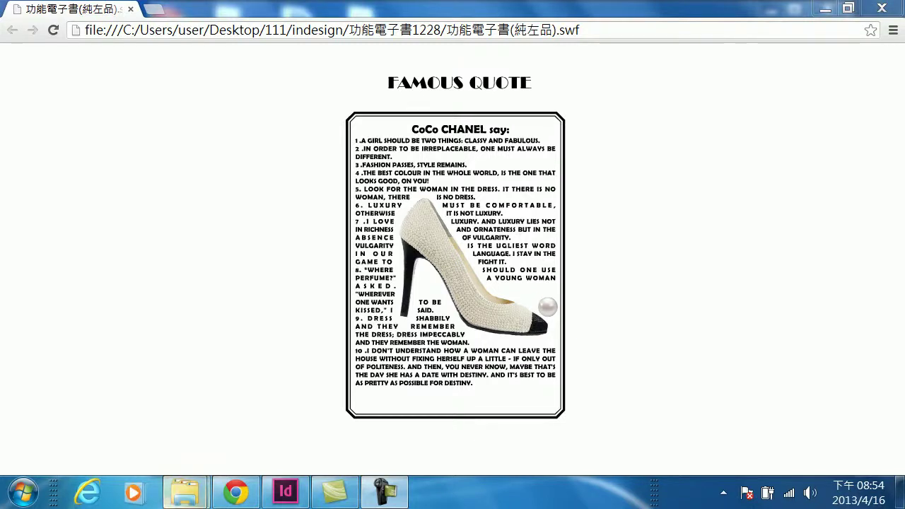
Switch to InDesign and start a new digital publishing (數位排版) document without a primary text frame.
{"action": "left_click", "coordinate": [285, 491]}
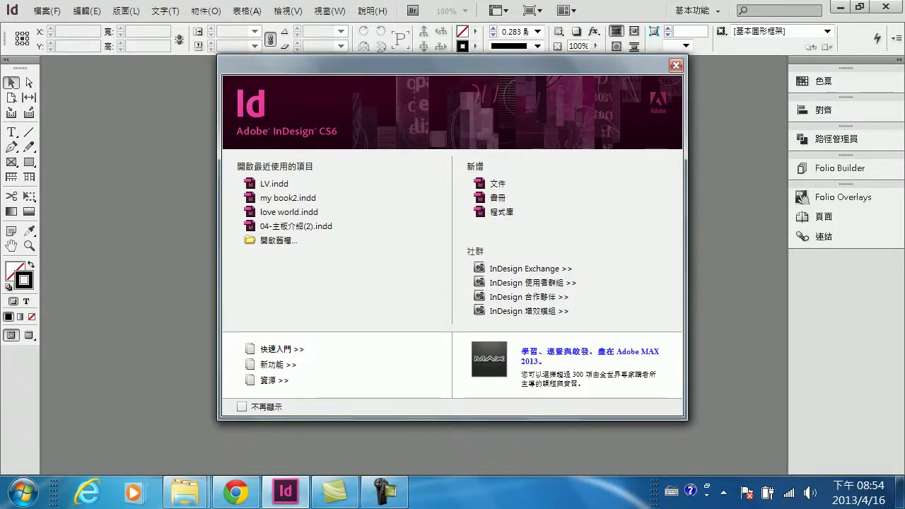
{"action": "left_click", "coordinate": [498, 183]}
{"action": "left_click", "coordinate": [418, 173]}
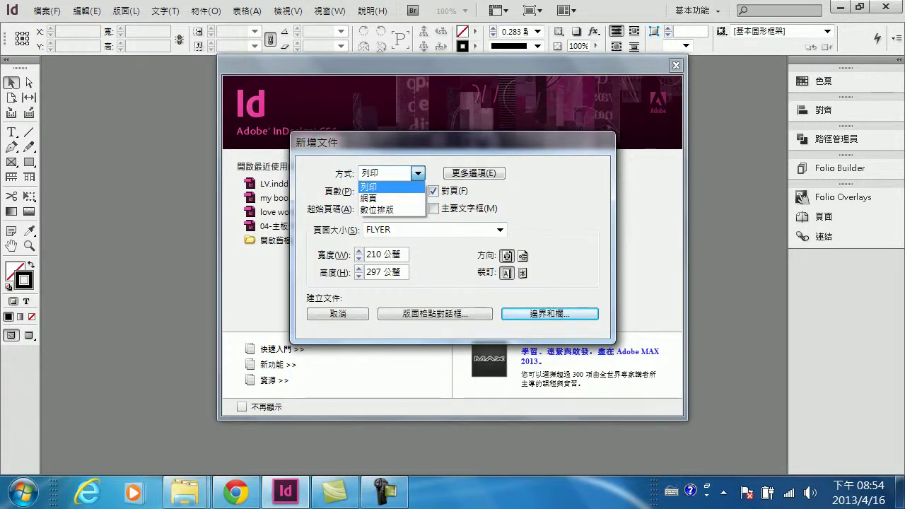
{"action": "left_click", "coordinate": [377, 209]}
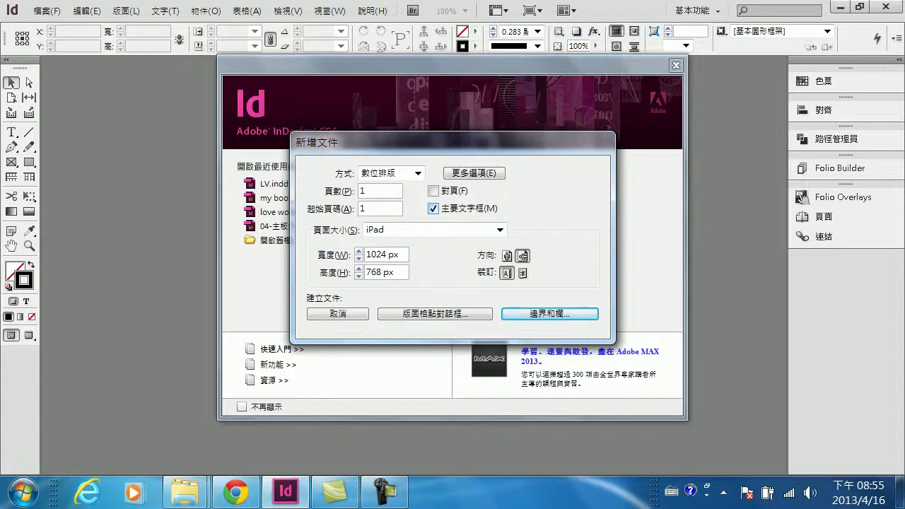
{"action": "left_click", "coordinate": [434, 209]}
Set the page size to Android 10" in portrait orientation, 800 × 1280 px, and create the document with the default margins.
{"action": "left_click", "coordinate": [500, 230]}
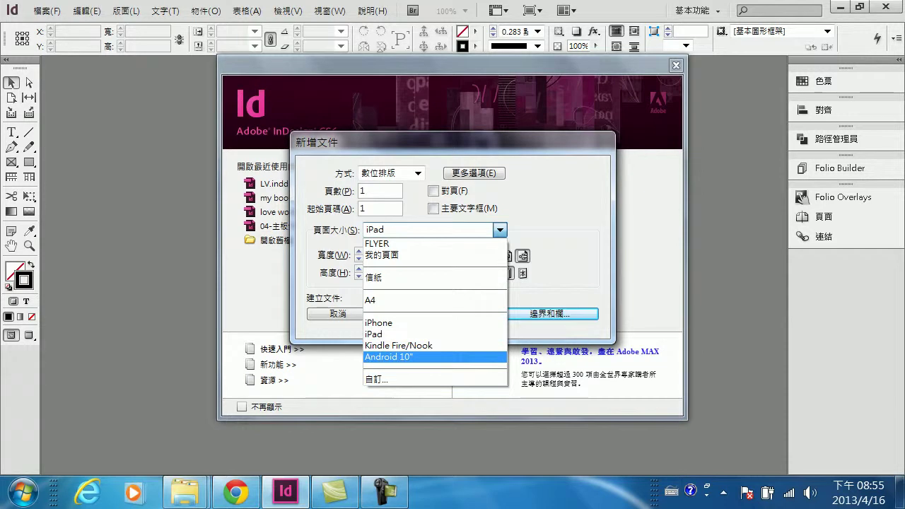
{"action": "left_click", "coordinate": [399, 356]}
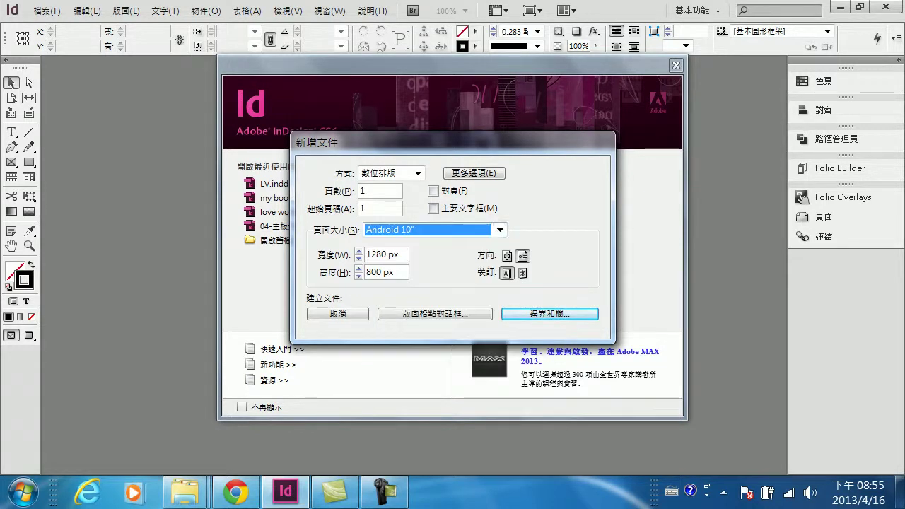
{"action": "left_click", "coordinate": [507, 256]}
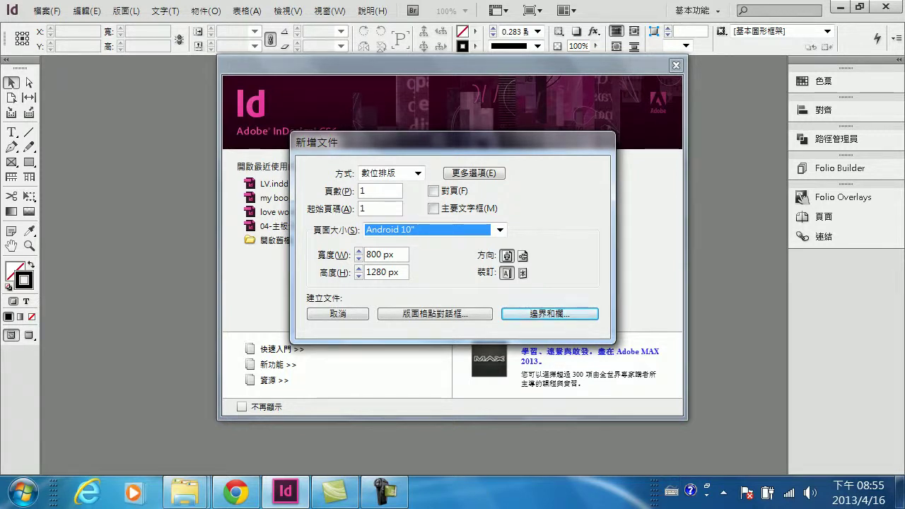
{"action": "key", "text": "Return"}
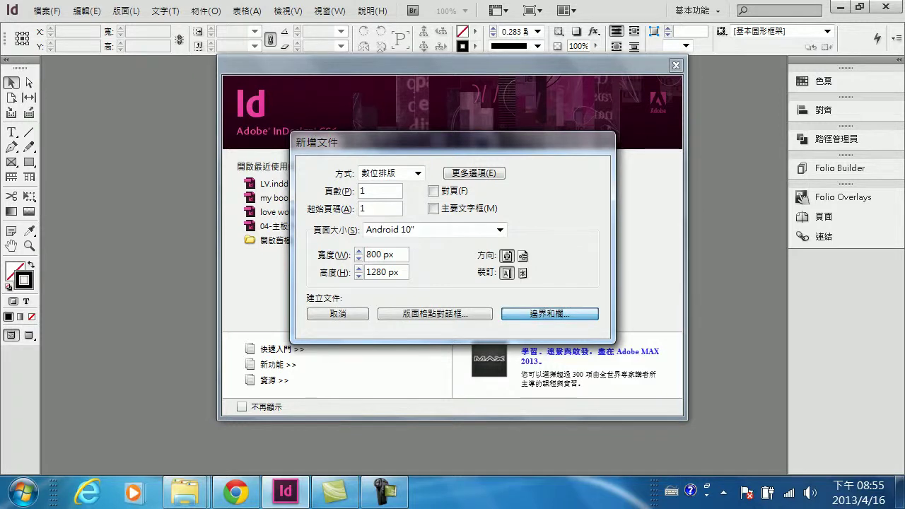
{"action": "key", "text": "Return"}
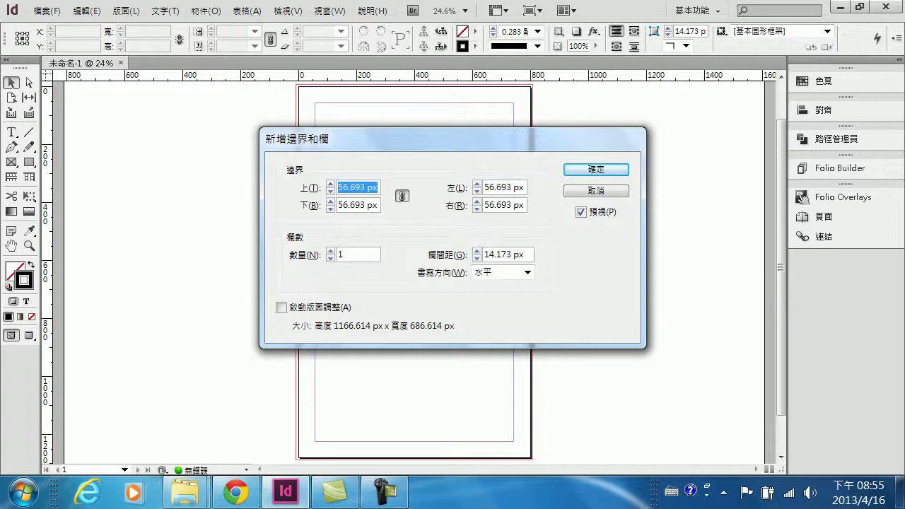
{"action": "key", "text": "Return"}
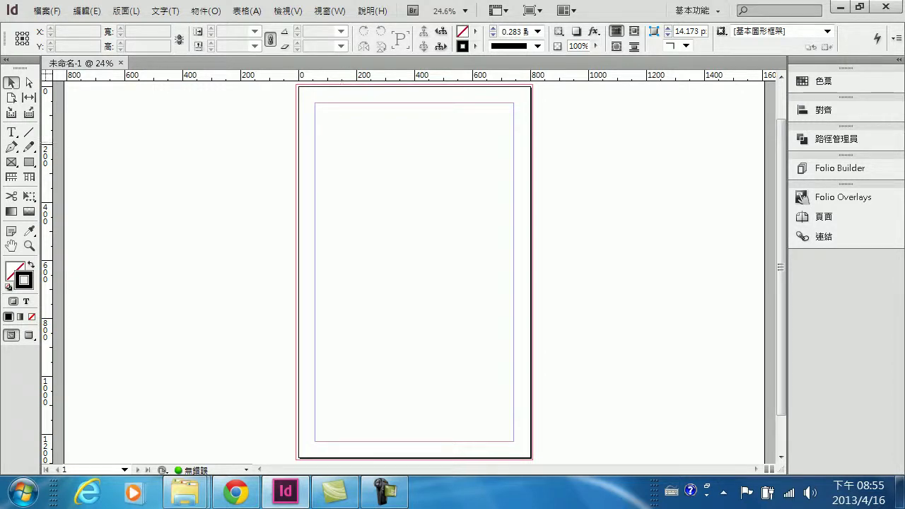
Draw a text frame about 714 × 963 px, covering most of the page below its upper margin area.
{"action": "key", "text": "t"}
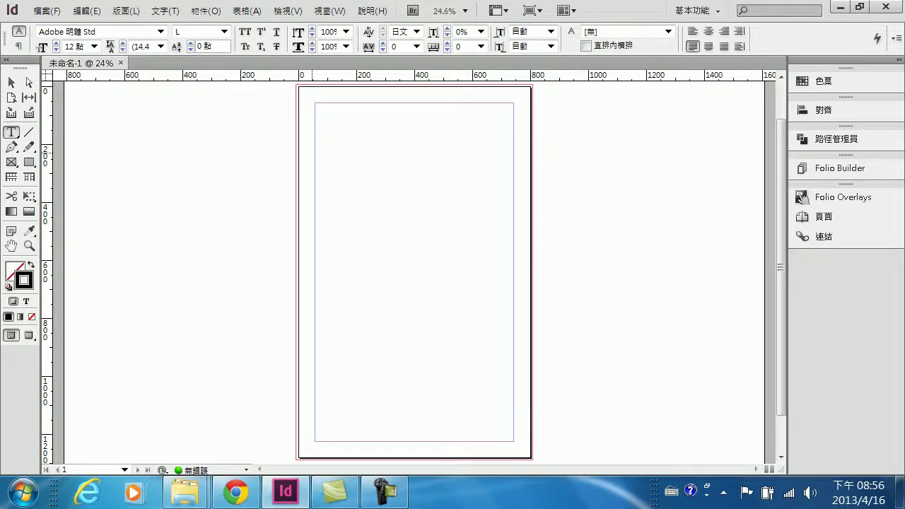
{"action": "left_click_drag", "start_coordinate": [311, 153], "coordinate": [518, 432]}
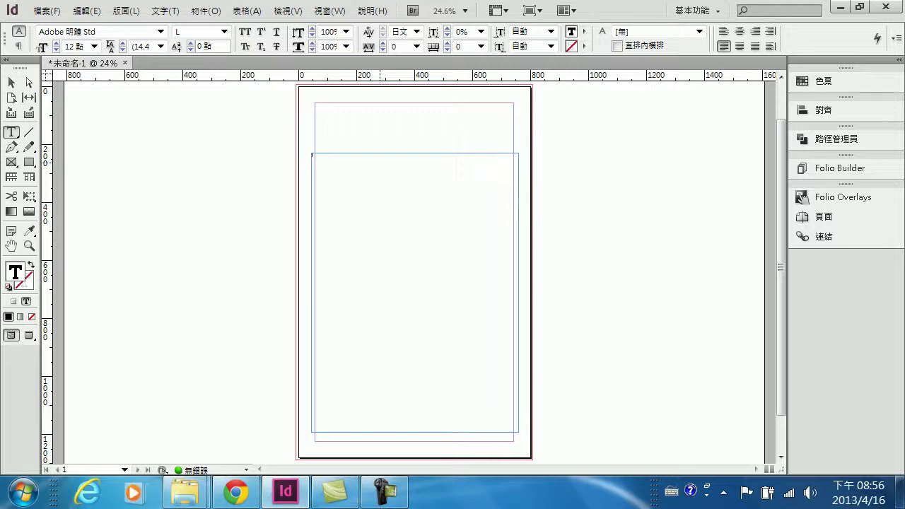
{"action": "key", "text": "Escape"}
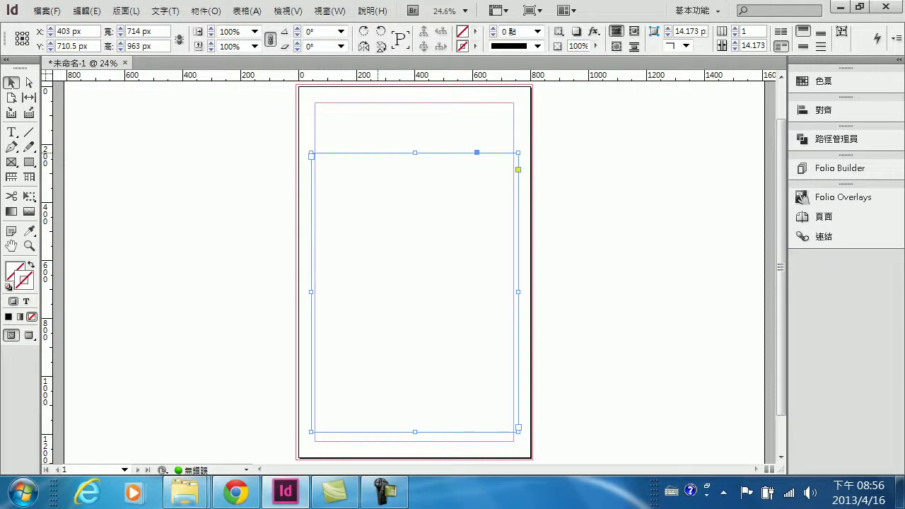
Set the text frame's width to 700 px and height to 1020 px, positioned at X 400 px and Y 650 px.
{"action": "double_click", "coordinate": [134, 32]}
{"action": "type", "text": "700"}
{"action": "key", "text": "Tab"}
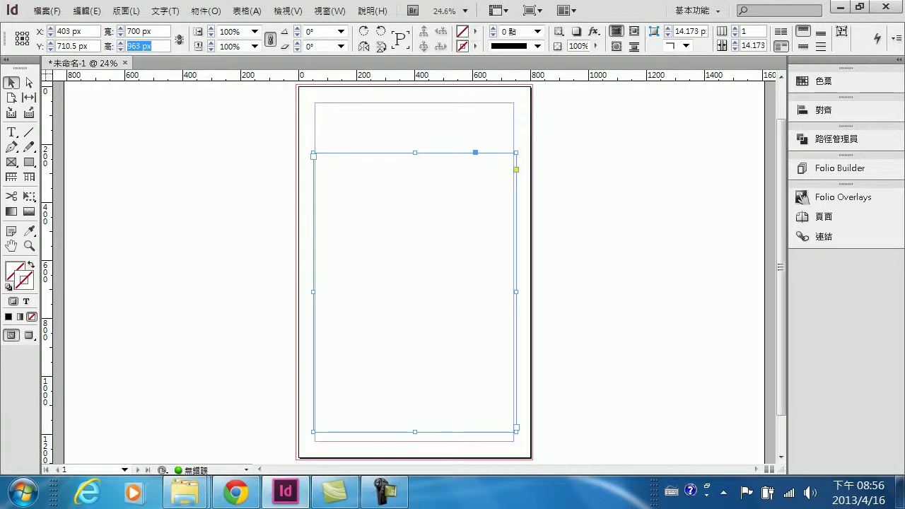
{"action": "type", "text": "1020"}
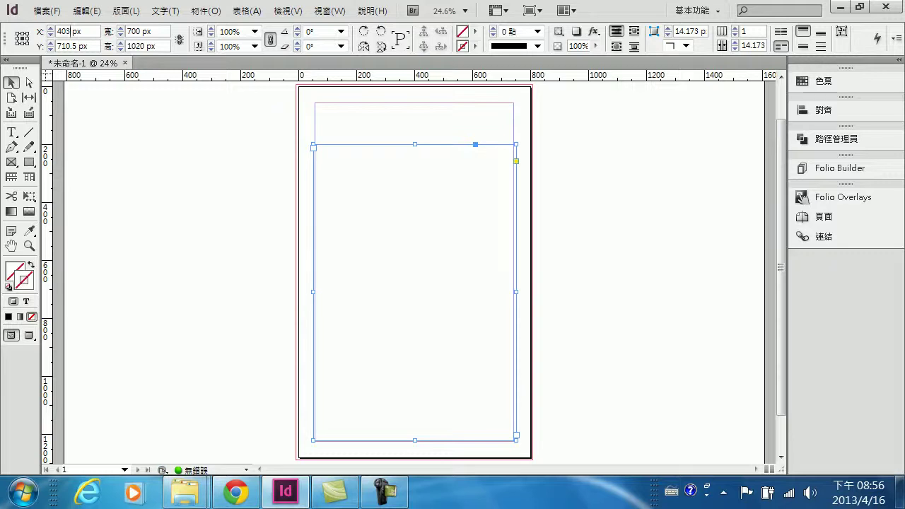
{"action": "left_click_drag", "start_coordinate": [70, 31], "coordinate": [61, 31]}
{"action": "type", "text": "00"}
{"action": "key", "text": "Tab"}
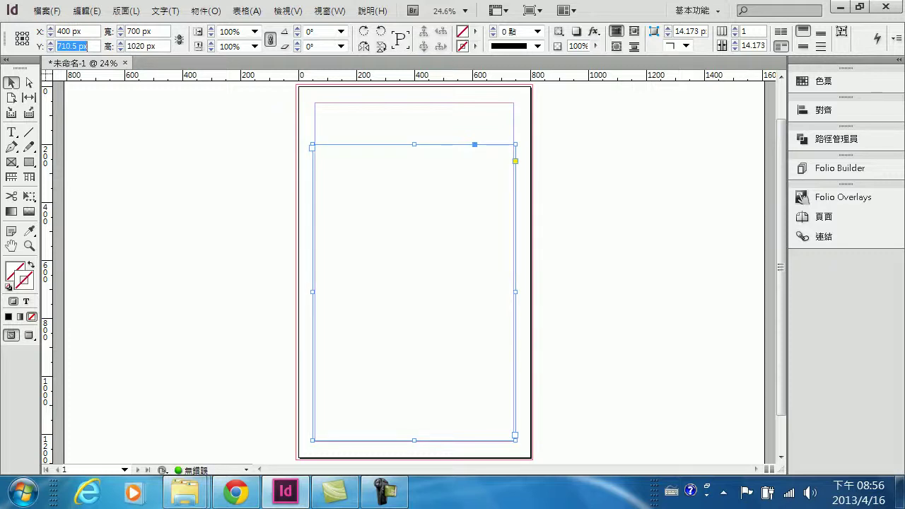
{"action": "type", "text": "650"}
{"action": "key", "text": "Return"}
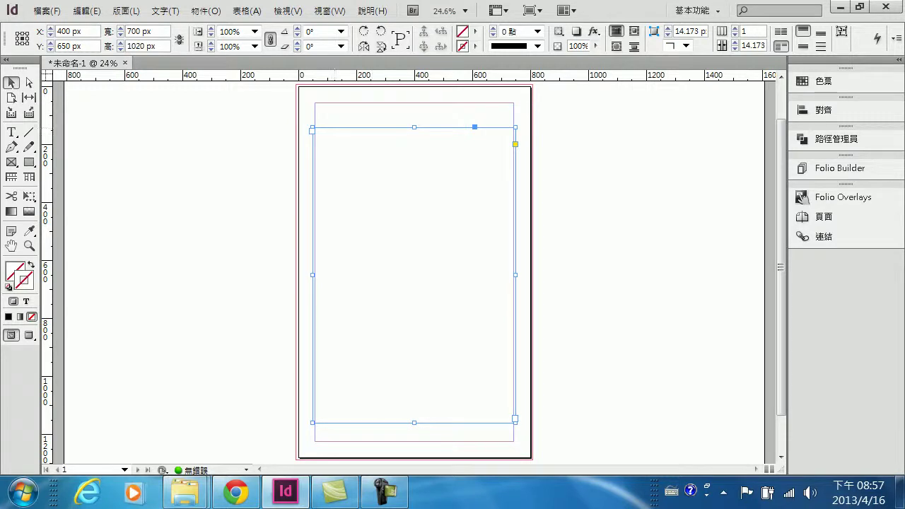
Give the text frame a black 20 pt stroke in the thin-thick (細 - 粗) style.
{"action": "left_click", "coordinate": [474, 45]}
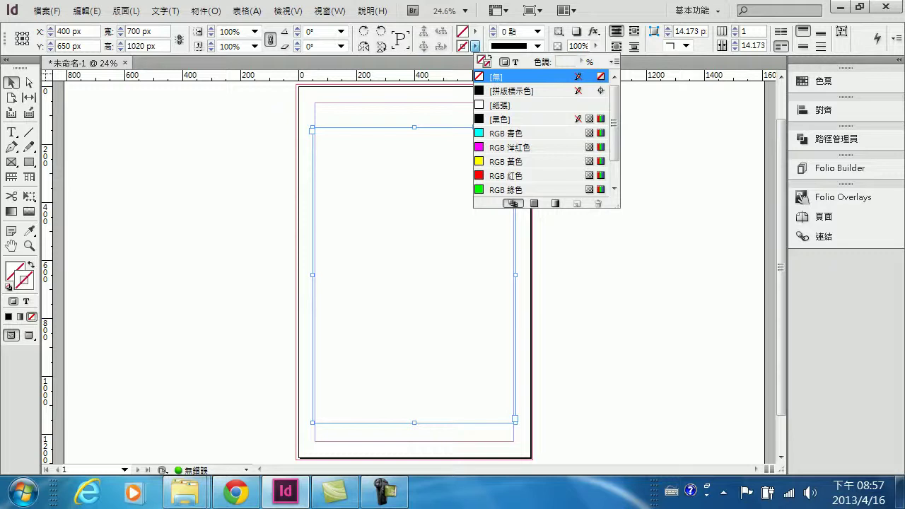
{"action": "left_click", "coordinate": [500, 119]}
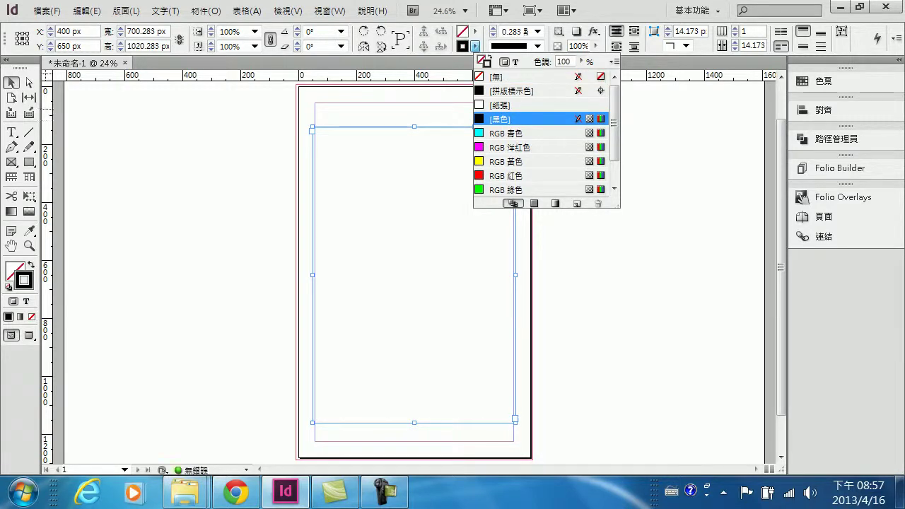
{"action": "left_click", "coordinate": [538, 31]}
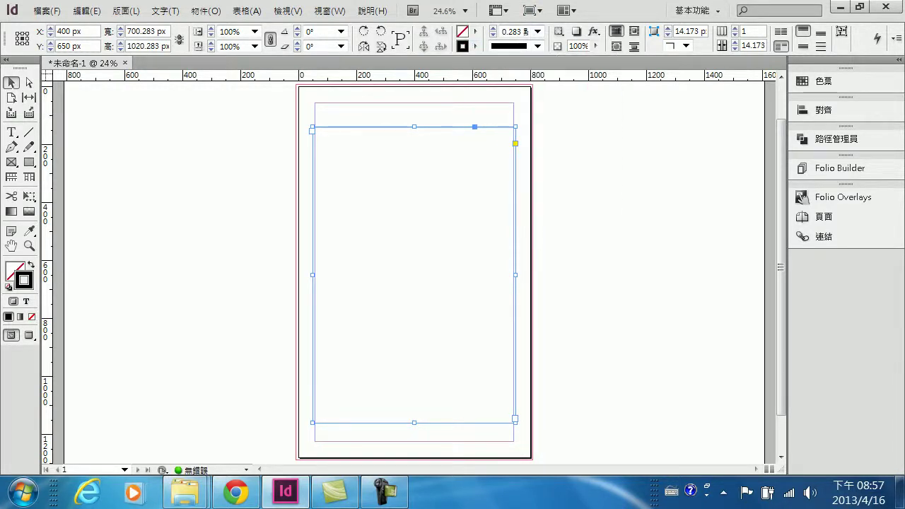
{"action": "left_click", "coordinate": [538, 31]}
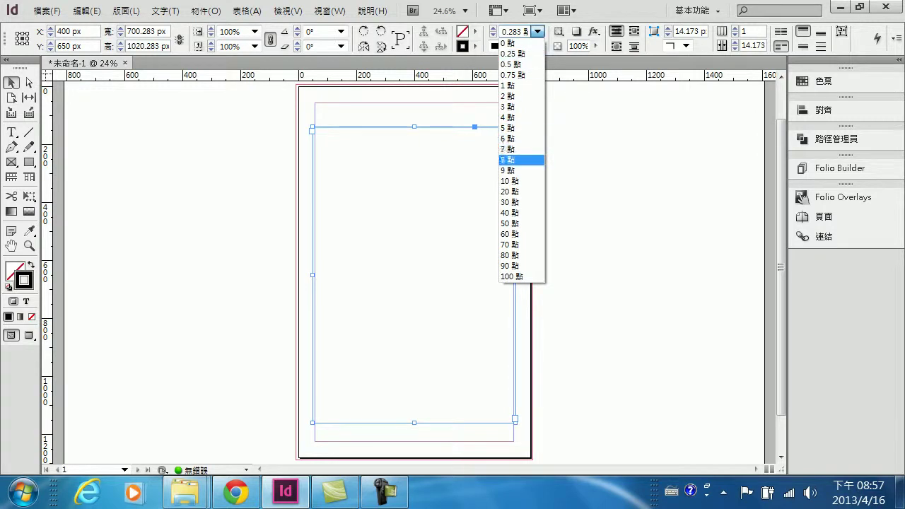
{"action": "left_click", "coordinate": [510, 192]}
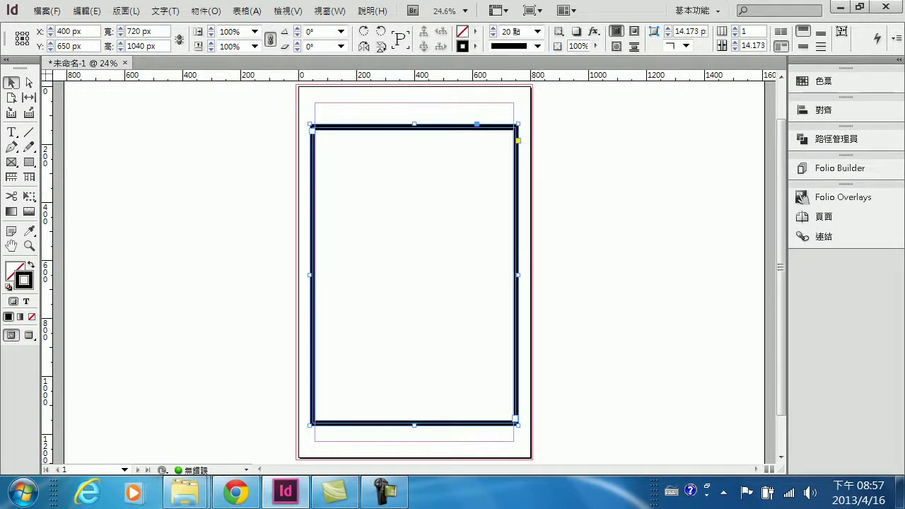
{"action": "left_click", "coordinate": [537, 46]}
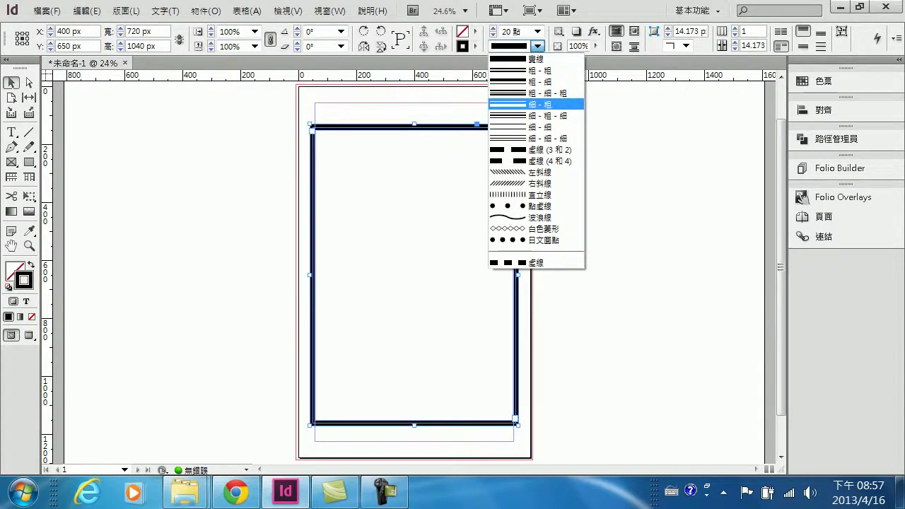
{"action": "left_click", "coordinate": [541, 104]}
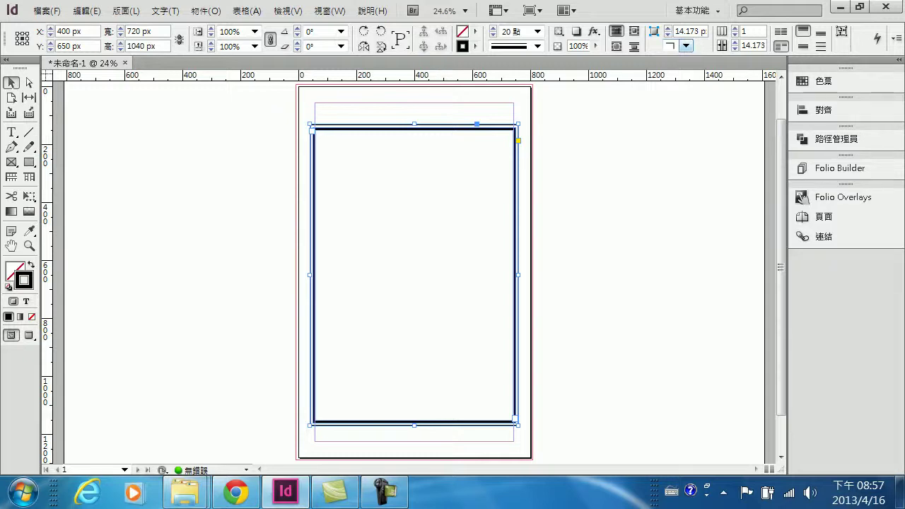
Try the fancy (花式), bevel (斜角), inset (內縮) and inverse rounded (反轉圓角) corner shapes on the text frame.
{"action": "left_click", "coordinate": [686, 45]}
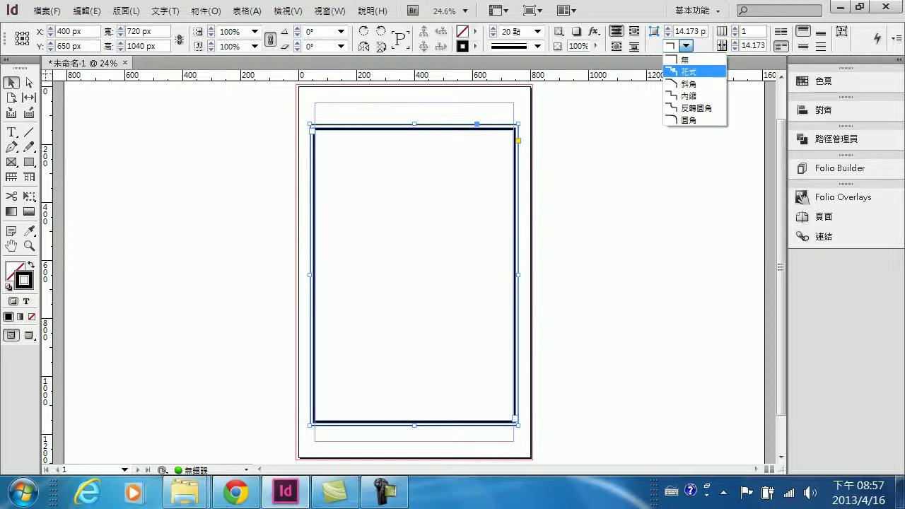
{"action": "left_click", "coordinate": [689, 71]}
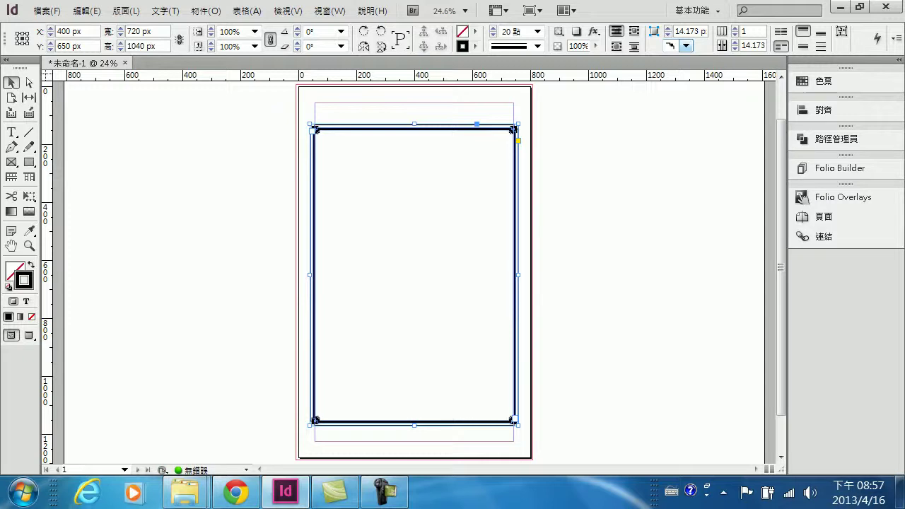
{"action": "left_click", "coordinate": [685, 45]}
{"action": "left_click", "coordinate": [688, 84]}
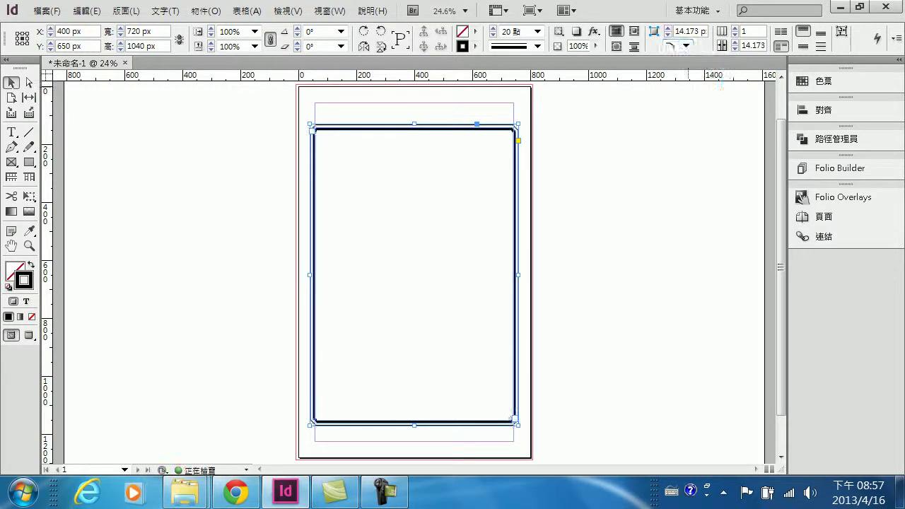
{"action": "left_click", "coordinate": [685, 46]}
{"action": "key", "text": "Down"}
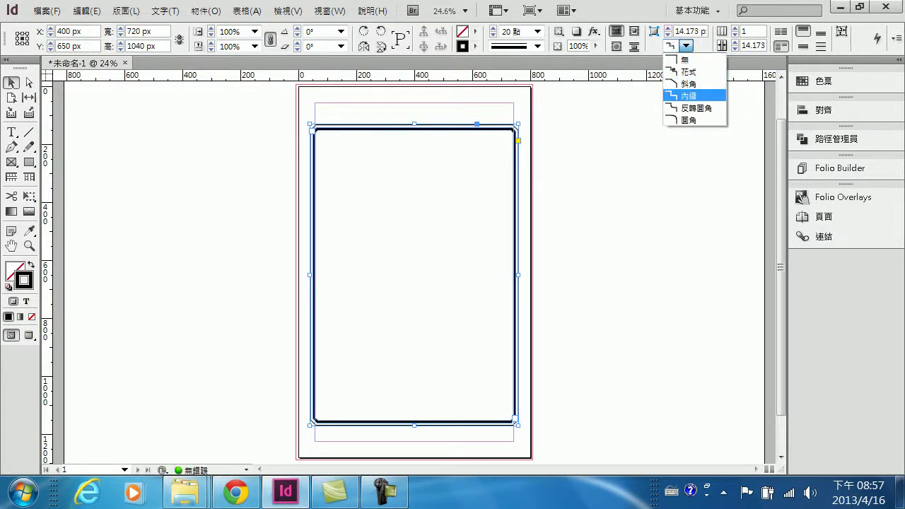
{"action": "key", "text": "Return"}
{"action": "left_click", "coordinate": [685, 46]}
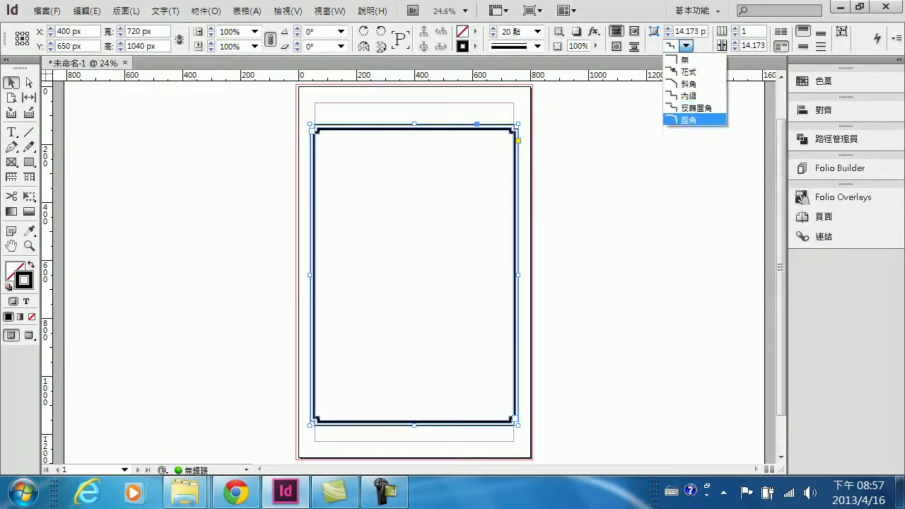
{"action": "left_click", "coordinate": [689, 108]}
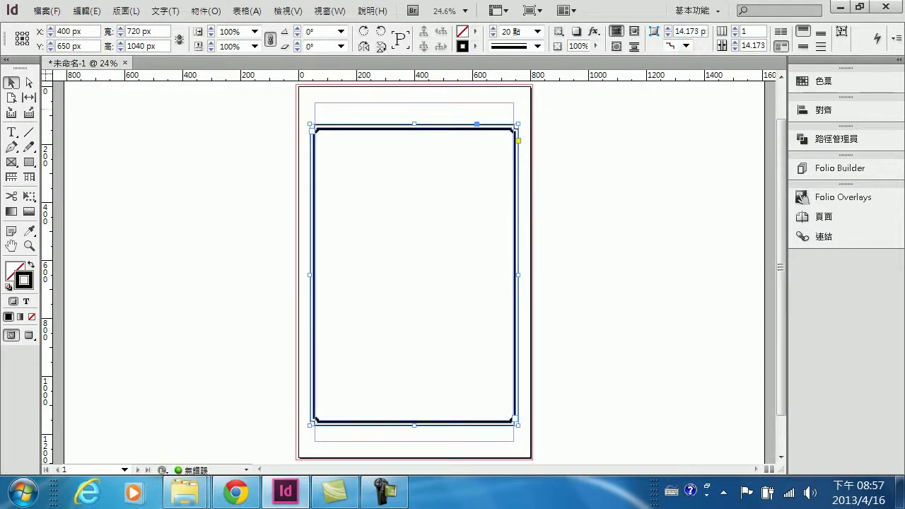
Apply the rounded (圓角) corner shape to the text frame.
{"action": "left_click", "coordinate": [686, 45]}
{"action": "key", "text": "Down"}
{"action": "key", "text": "Return"}
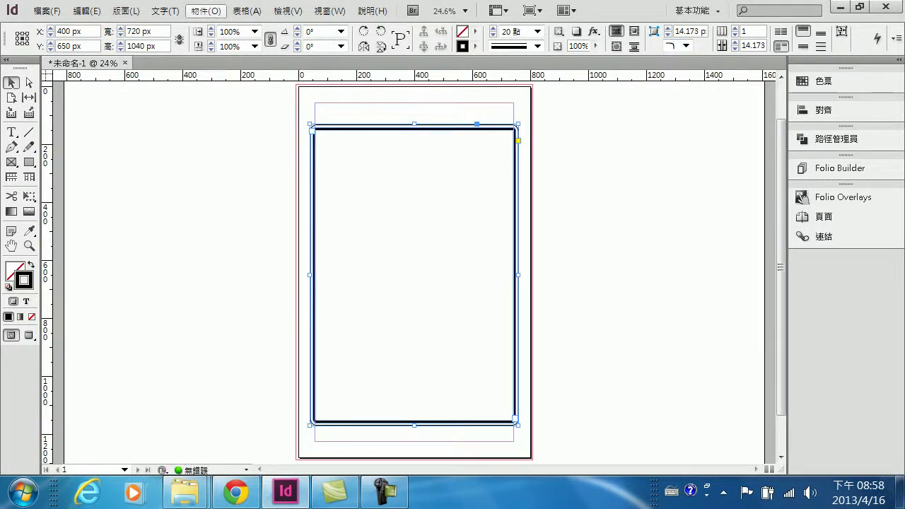
Open the text frame's corner options (轉角選項) and move the dialog slightly aside.
{"action": "left_click", "coordinate": [206, 12]}
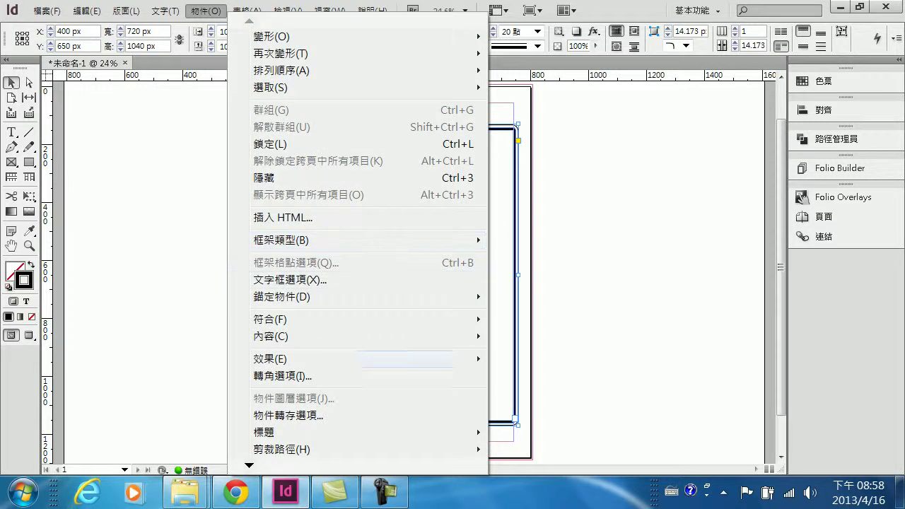
{"action": "left_click", "coordinate": [407, 375]}
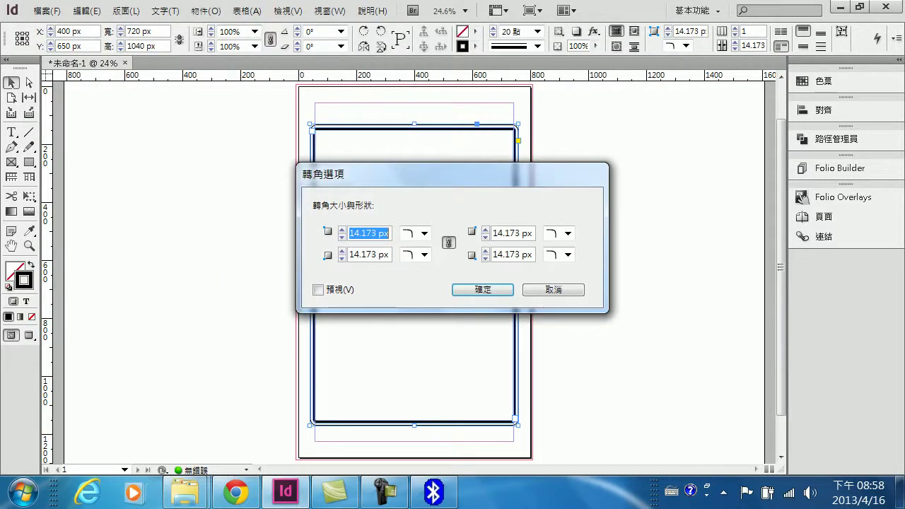
{"action": "left_click_drag", "start_coordinate": [452, 174], "coordinate": [412, 174]}
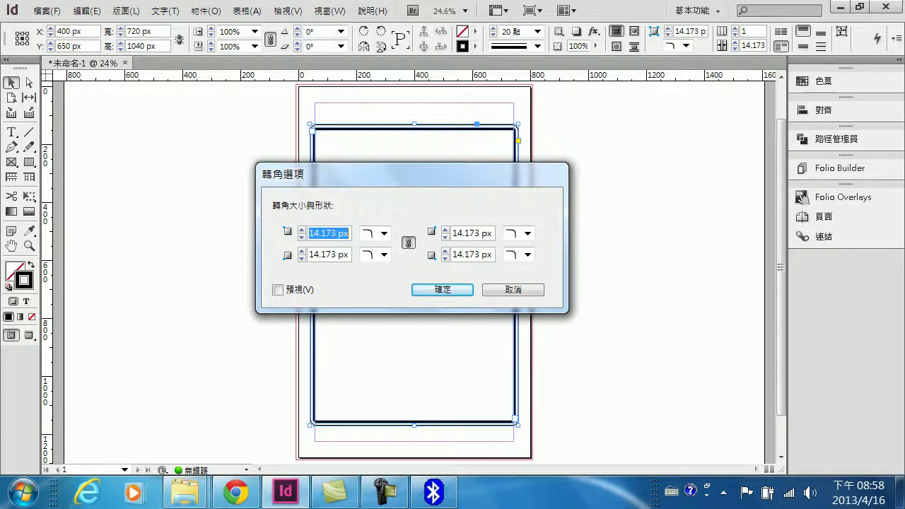
Unlink the corners and preview a fancy (花式) upper-left, bevel (斜角) upper-right and inset (內縮) lower-left corner on the frame.
{"action": "left_click", "coordinate": [408, 242]}
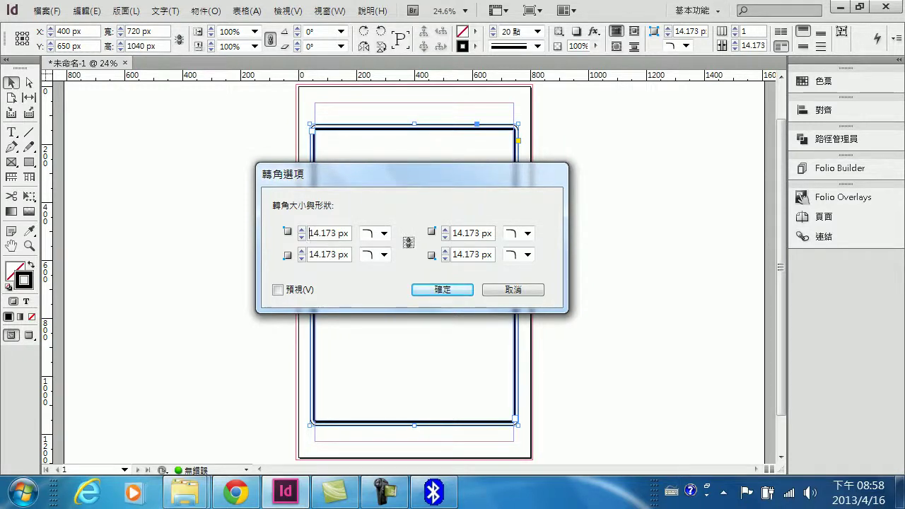
{"action": "left_click", "coordinate": [384, 233]}
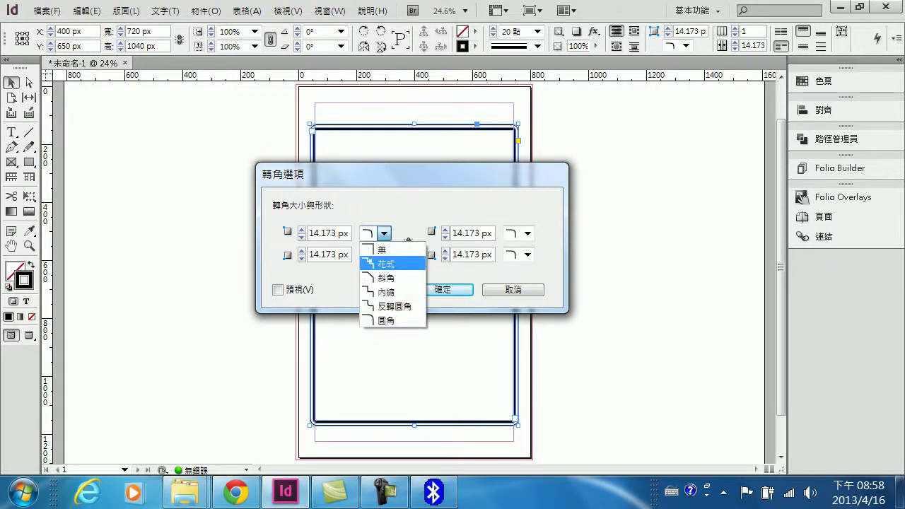
{"action": "key", "text": "Return"}
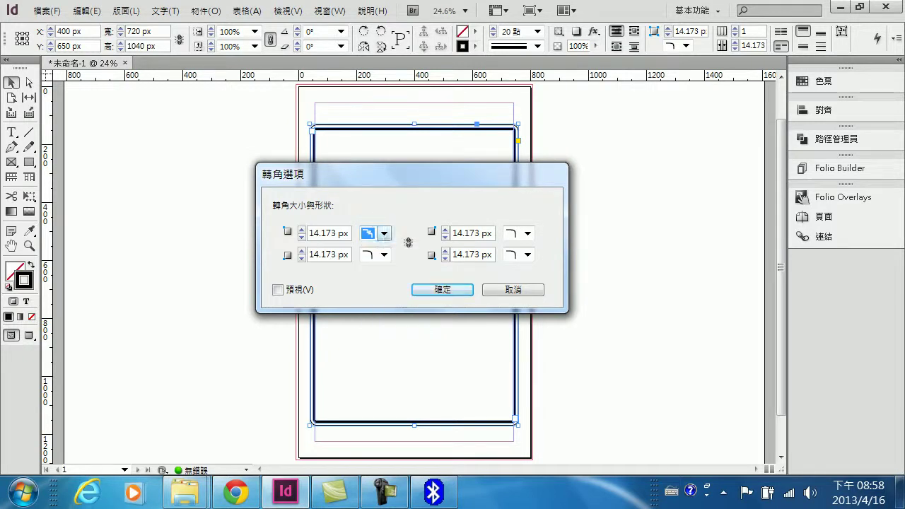
{"action": "left_click", "coordinate": [526, 233]}
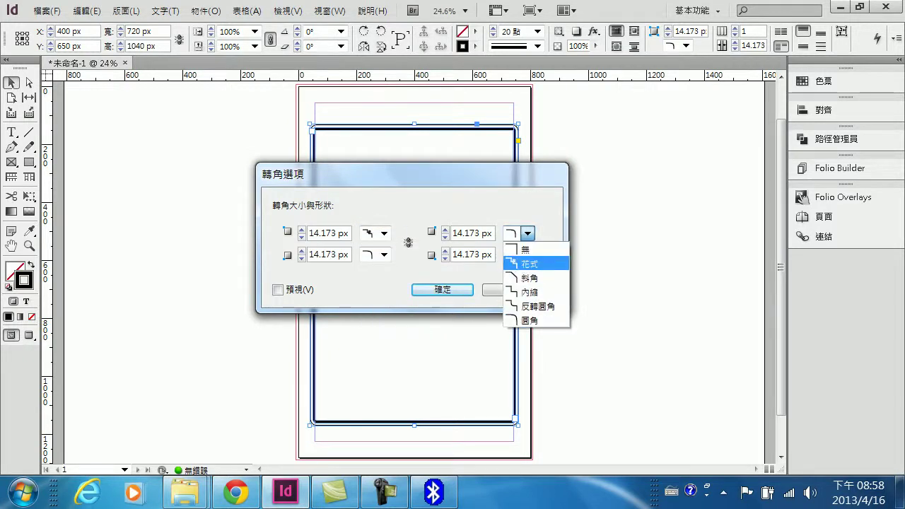
{"action": "key", "text": "Return"}
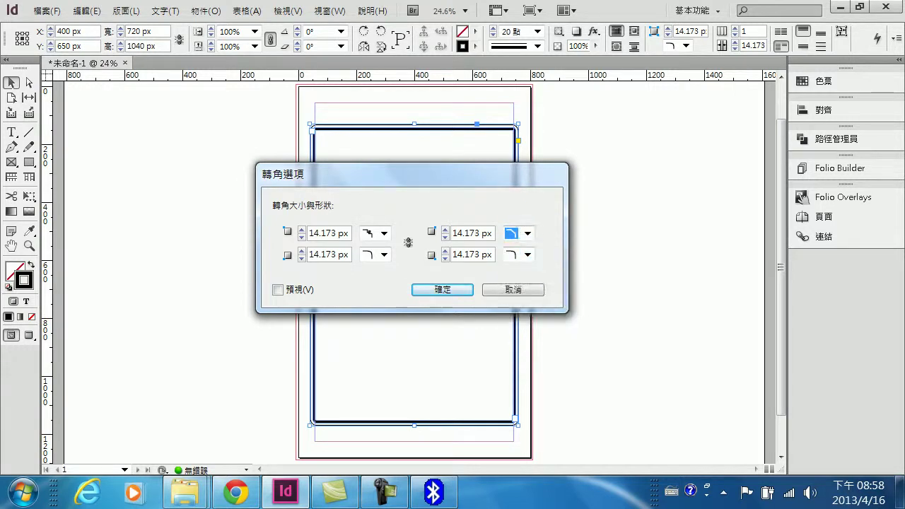
{"action": "left_click", "coordinate": [384, 255]}
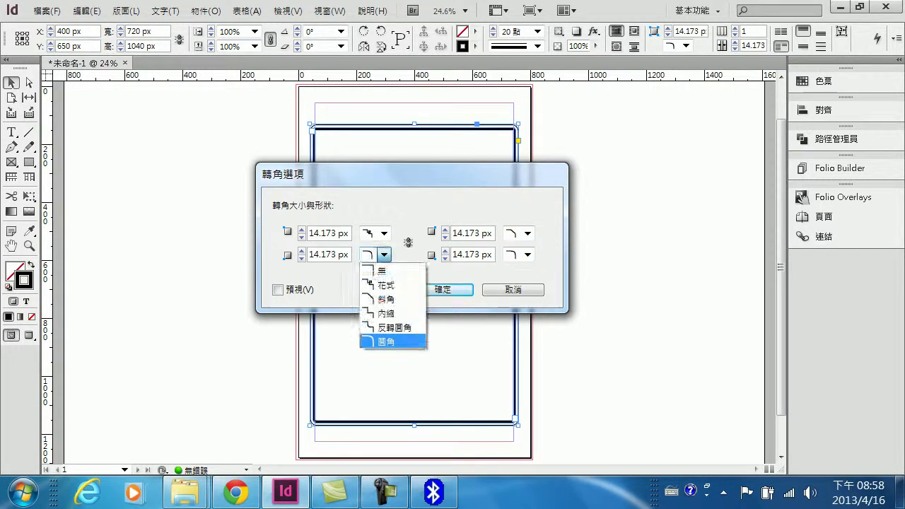
{"action": "key", "text": "Return"}
{"action": "key", "text": "Tab"}
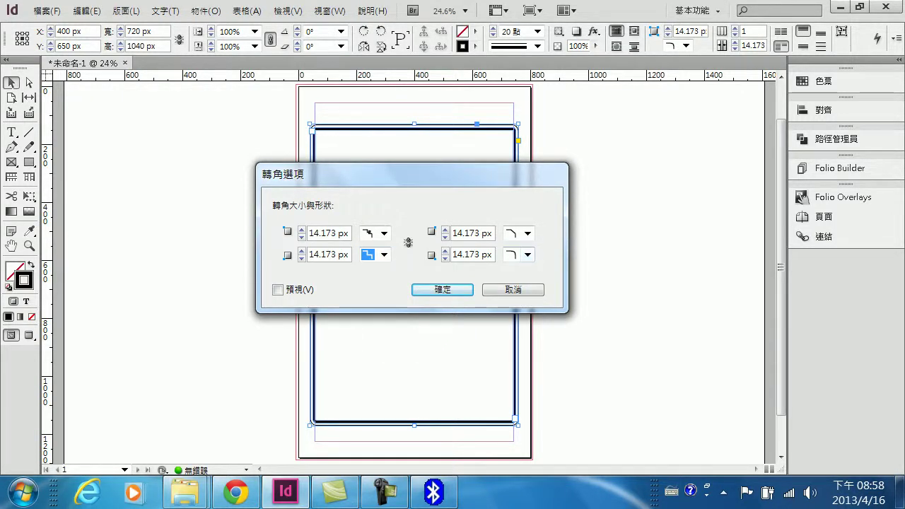
{"action": "left_click_drag", "start_coordinate": [411, 174], "coordinate": [608, 172]}
{"action": "left_click", "coordinate": [475, 288]}
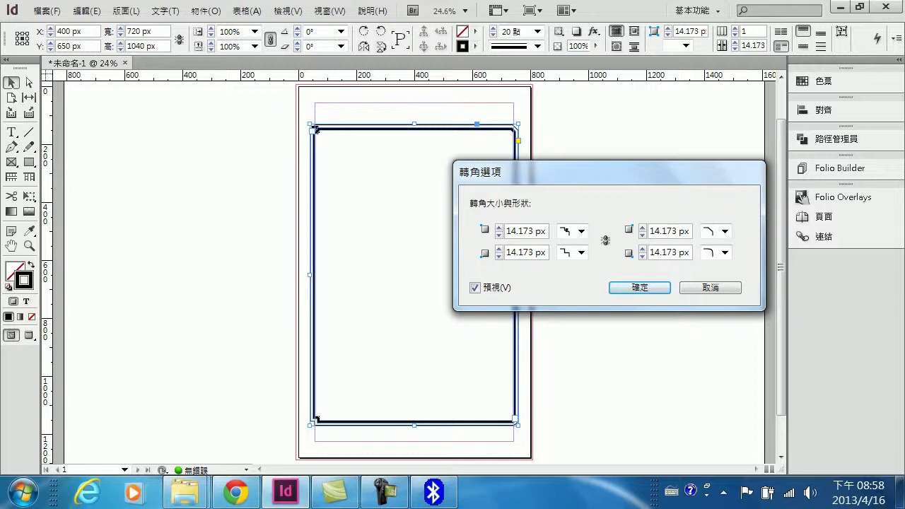
Relink the frame's corners and apply the inset (內縮) shape to all four with a size of 20 px.
{"action": "left_click", "coordinate": [605, 240]}
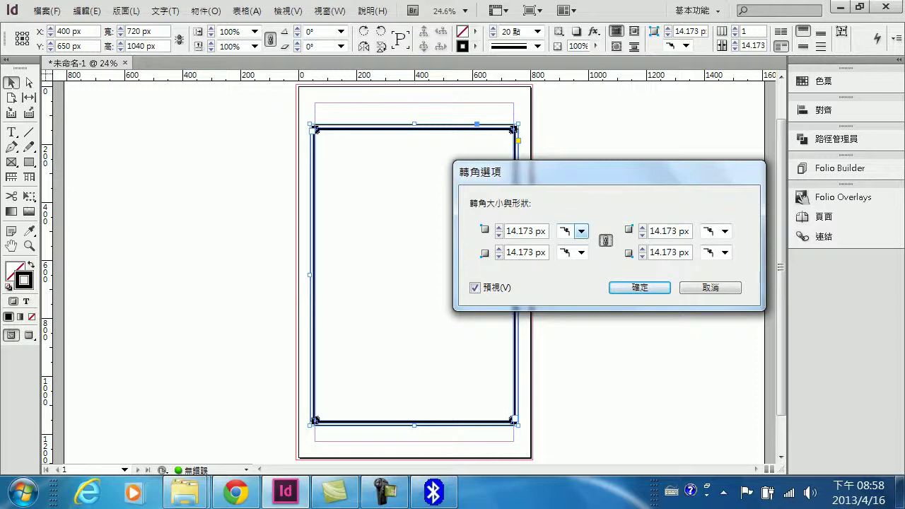
{"action": "left_click", "coordinate": [581, 232]}
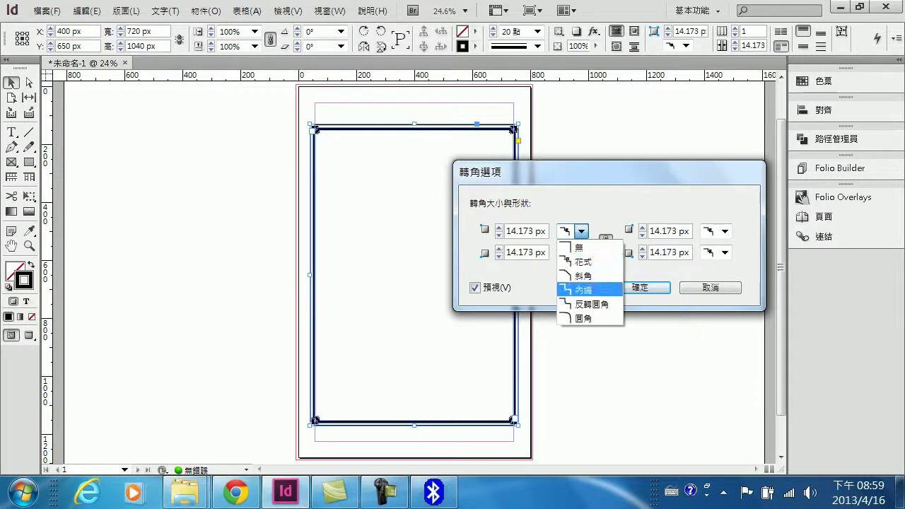
{"action": "left_click", "coordinate": [584, 289]}
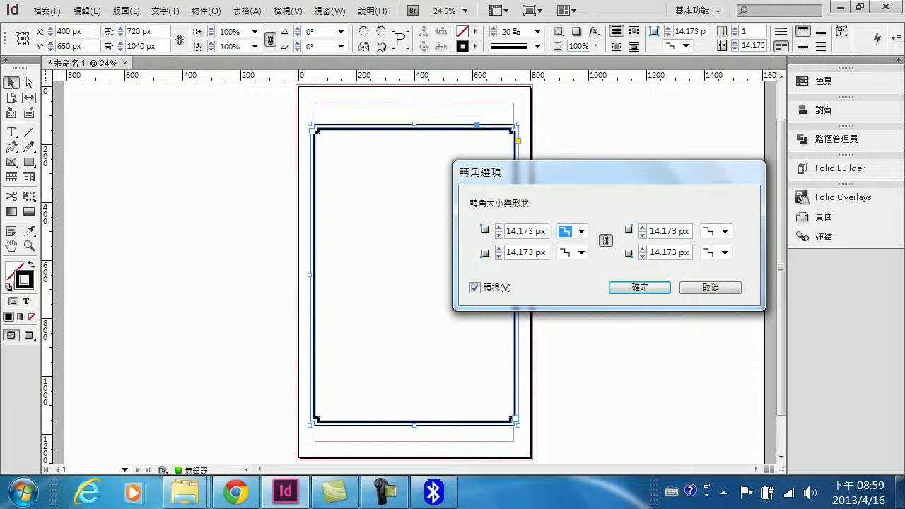
{"action": "left_click", "coordinate": [499, 227]}
{"action": "left_click", "coordinate": [498, 227]}
{"action": "left_click", "coordinate": [498, 227]}
{"action": "left_click", "coordinate": [499, 227]}
{"action": "left_click", "coordinate": [498, 227]}
{"action": "left_click", "coordinate": [499, 227]}
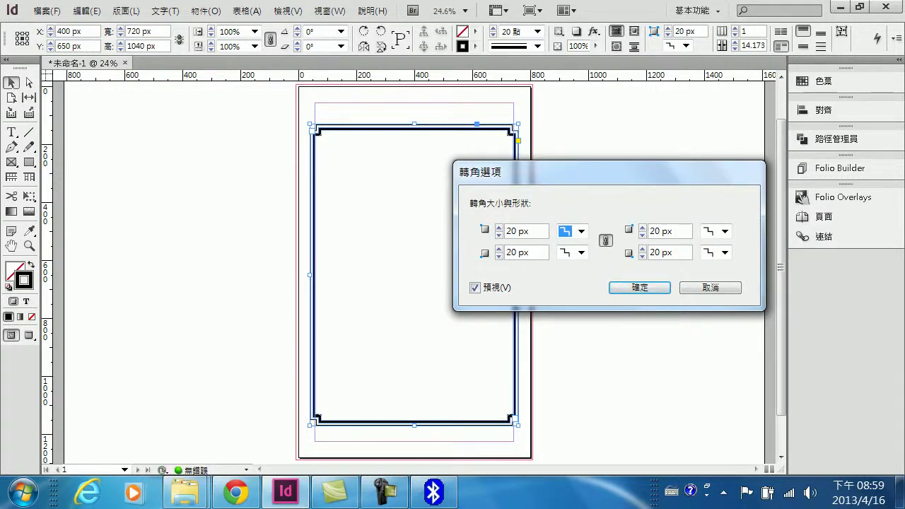
{"action": "key", "text": "Return"}
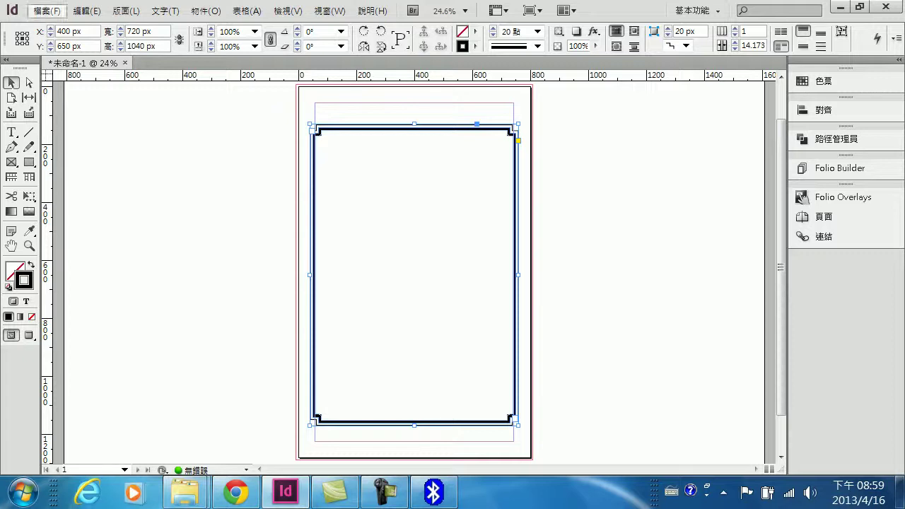
Choose the text file 範例文字.txt for placing, from 111 > indesign > 功能電子書1228 > 衣服pic > 新增資料夾 on the desktop.
{"action": "left_click", "coordinate": [46, 12]}
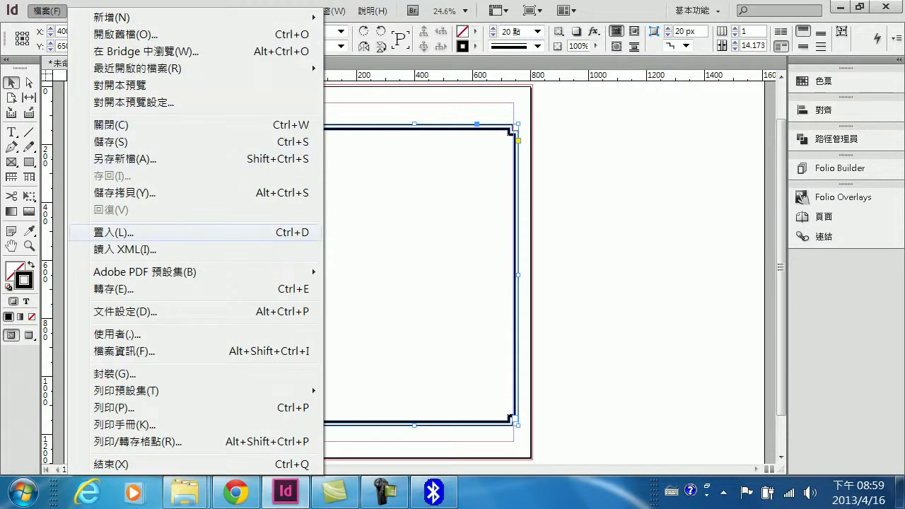
{"action": "left_click", "coordinate": [113, 232]}
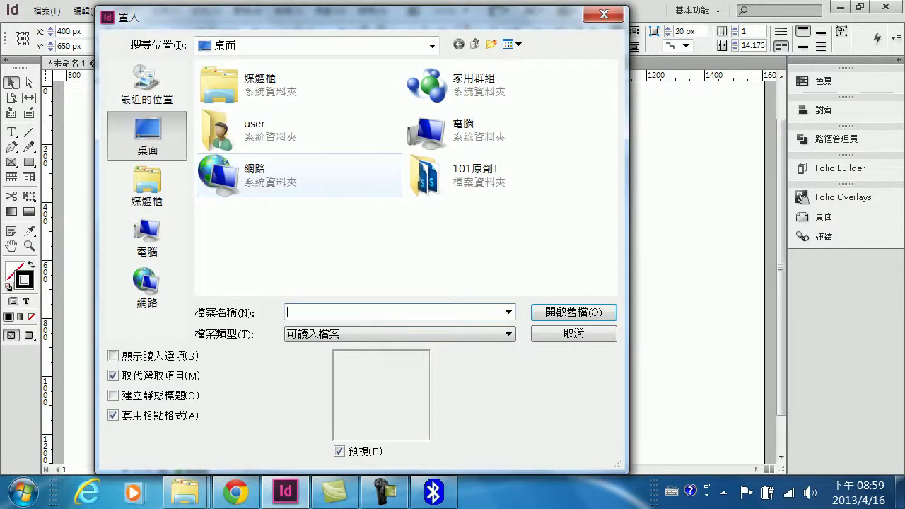
{"action": "scroll", "coordinate": [399, 176], "scroll_direction": "down", "scroll_amount": 5}
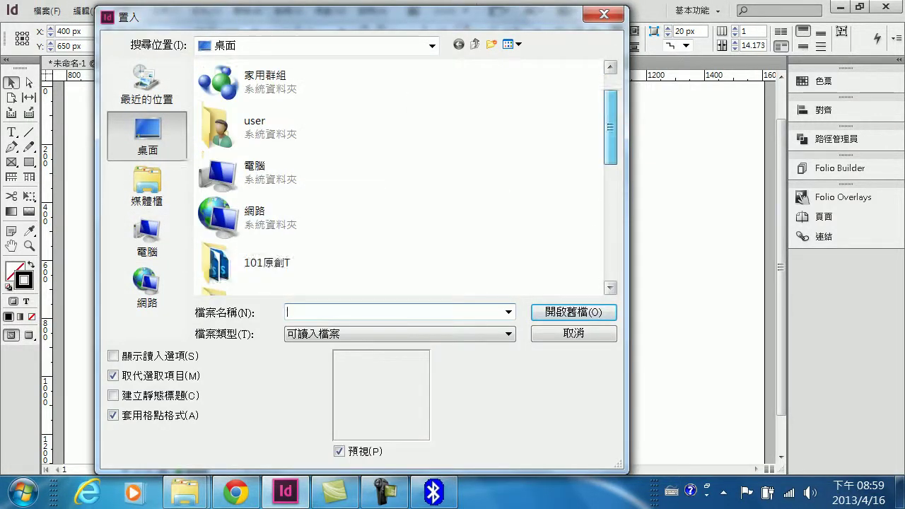
{"action": "left_click_drag", "start_coordinate": [610, 229], "coordinate": [610, 188]}
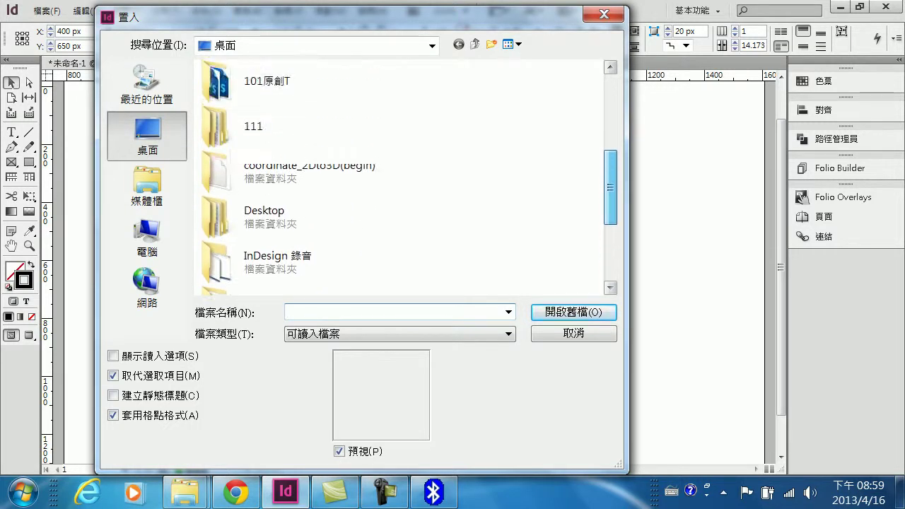
{"action": "double_click", "coordinate": [300, 126]}
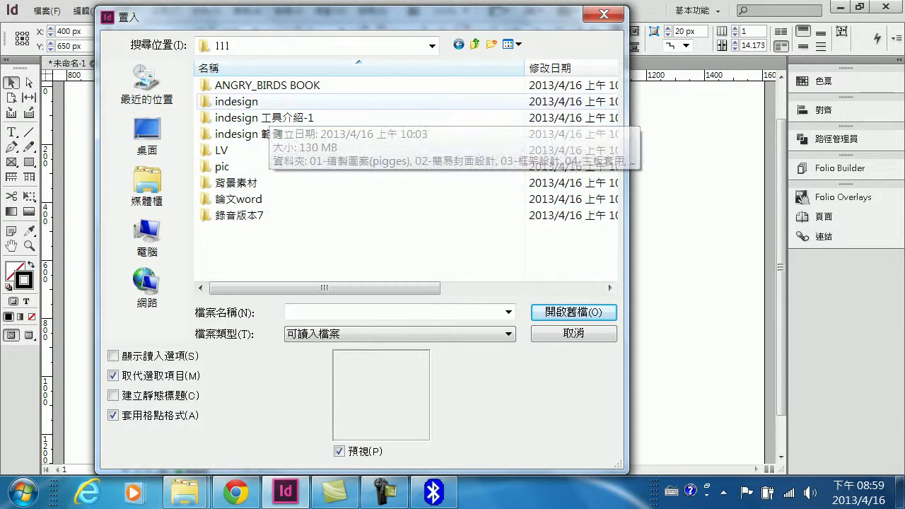
{"action": "double_click", "coordinate": [236, 101]}
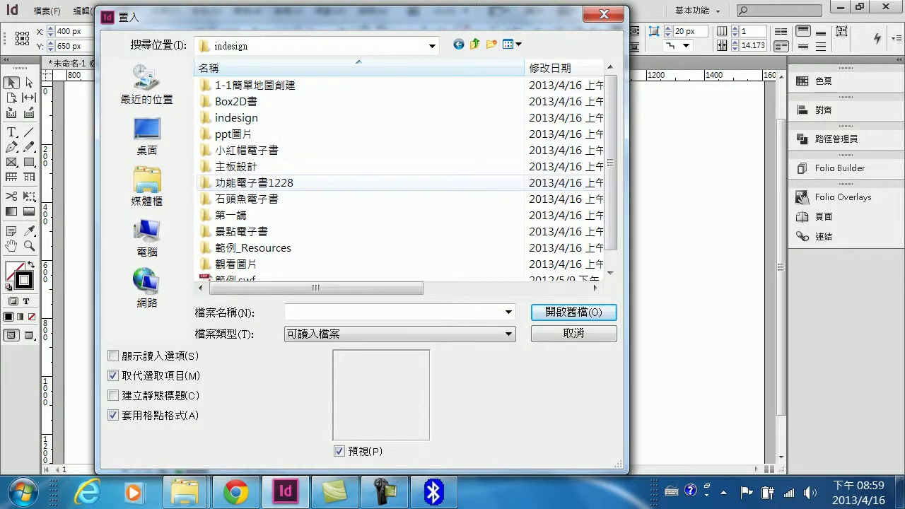
{"action": "double_click", "coordinate": [255, 182]}
{"action": "double_click", "coordinate": [234, 85]}
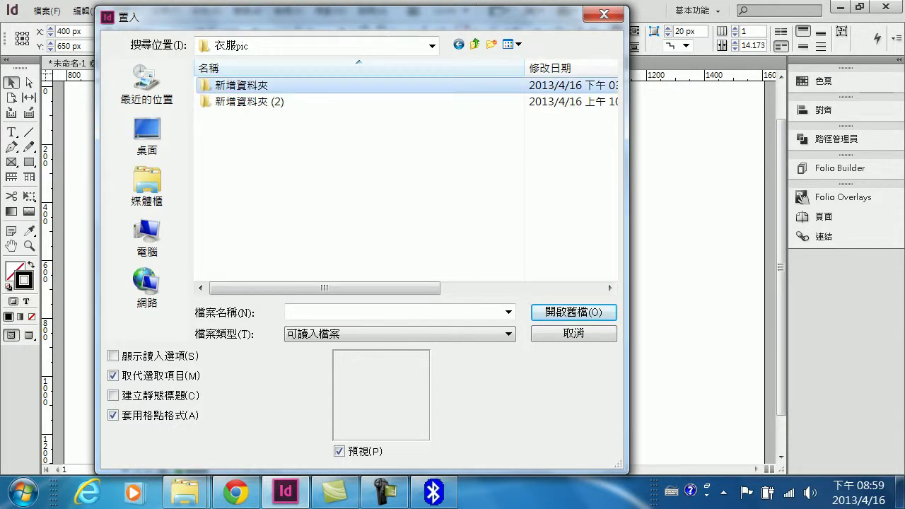
{"action": "double_click", "coordinate": [240, 85]}
{"action": "scroll", "coordinate": [425, 226], "scroll_direction": "down", "scroll_amount": 6}
{"action": "left_click", "coordinate": [427, 230]}
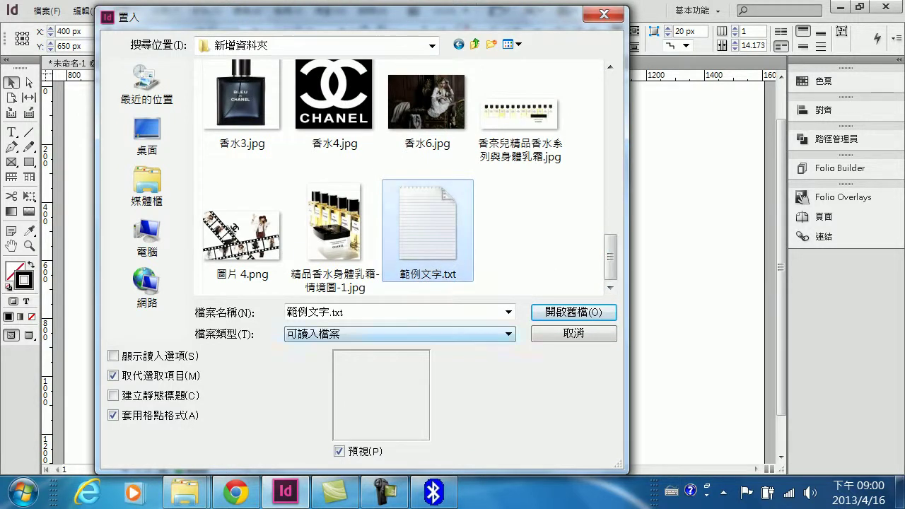
Examine the list of file types that can be placed, from InDesign and Word documents to images (影像), keeping 可讀入檔案.
{"action": "left_click", "coordinate": [399, 334]}
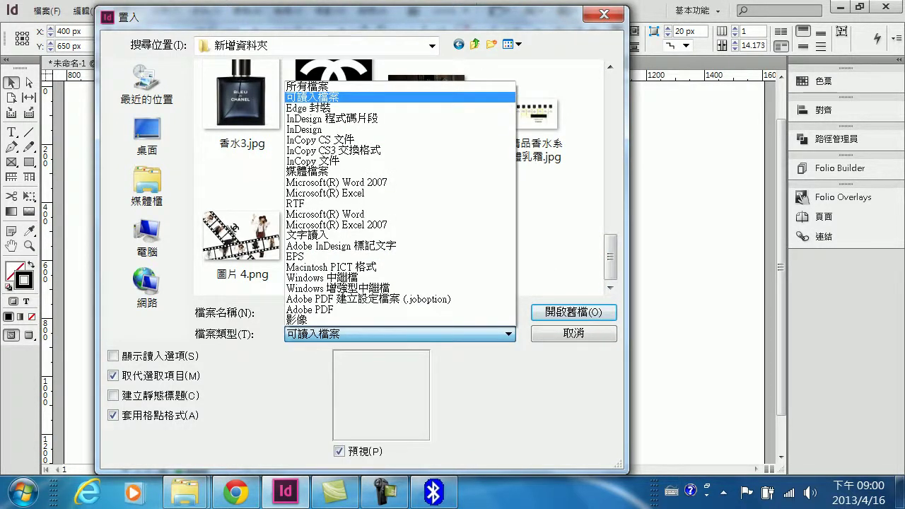
{"action": "key", "text": "Return"}
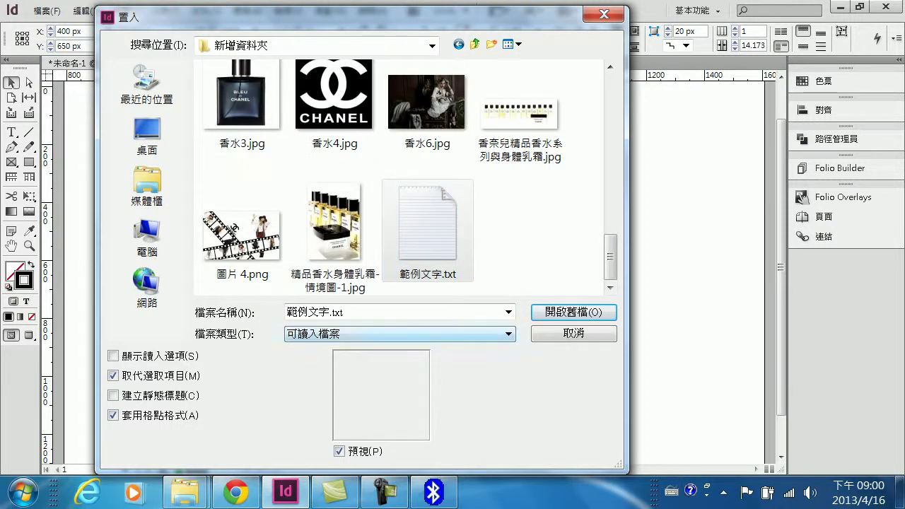
{"action": "key", "text": "alt+Down"}
{"action": "key", "text": "Down"}
{"action": "key", "text": "Down"}
{"action": "key", "text": "Down"}
{"action": "key", "text": "Down"}
{"action": "key", "text": "Down"}
{"action": "key", "text": "Down"}
{"action": "key", "text": "Down"}
{"action": "key", "text": "Up"}
{"action": "key", "text": "Up"}
{"action": "key", "text": "Up"}
{"action": "key", "text": "Up"}
{"action": "key", "text": "Up"}
{"action": "key", "text": "Down"}
{"action": "key", "text": "Down"}
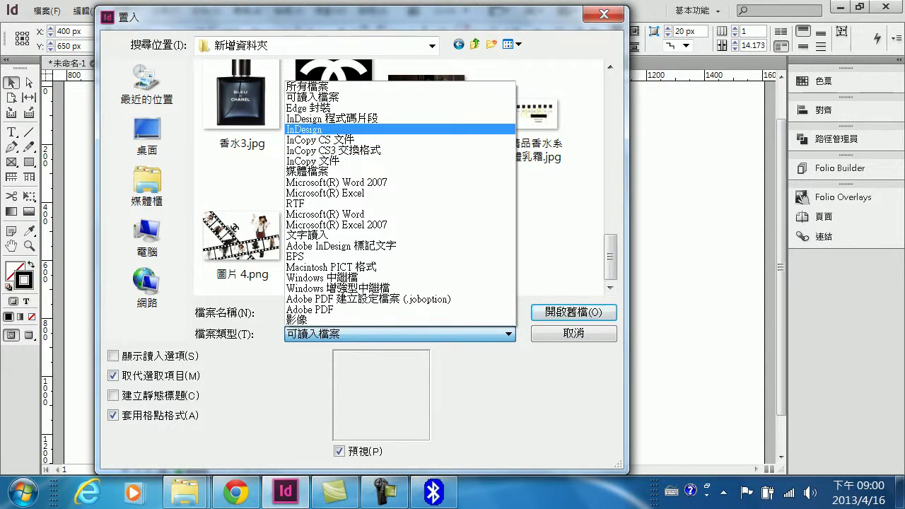
{"action": "key", "text": "Down"}
{"action": "key", "text": "Down"}
{"action": "key", "text": "Down"}
{"action": "key", "text": "Down"}
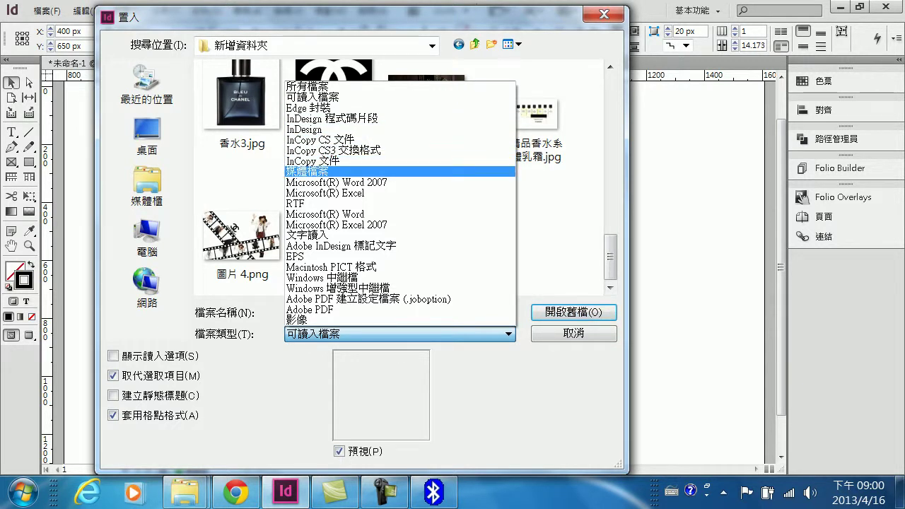
{"action": "key", "text": "Down"}
{"action": "key", "text": "Down"}
{"action": "key", "text": "Down"}
{"action": "key", "text": "Down"}
{"action": "key", "text": "Down"}
{"action": "key", "text": "Up"}
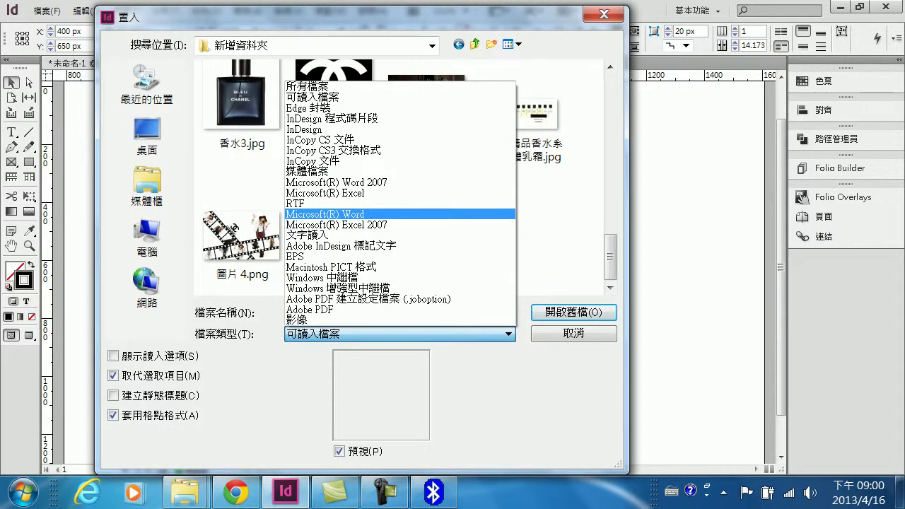
{"action": "key", "text": "Down"}
{"action": "key", "text": "Down"}
{"action": "key", "text": "Down"}
{"action": "key", "text": "Down"}
{"action": "key", "text": "Down"}
{"action": "key", "text": "Down"}
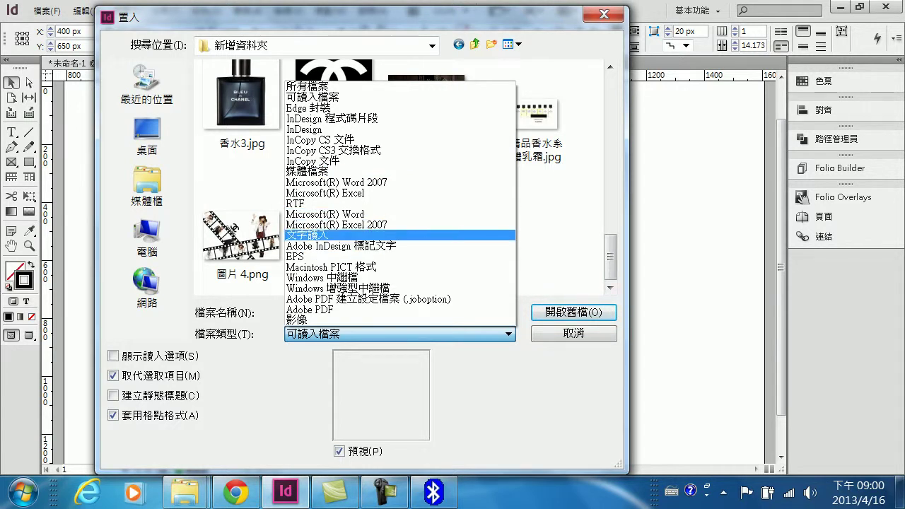
{"action": "key", "text": "Down"}
{"action": "key", "text": "Down"}
{"action": "key", "text": "Down"}
{"action": "key", "text": "Down"}
{"action": "key", "text": "Up"}
{"action": "key", "text": "Down"}
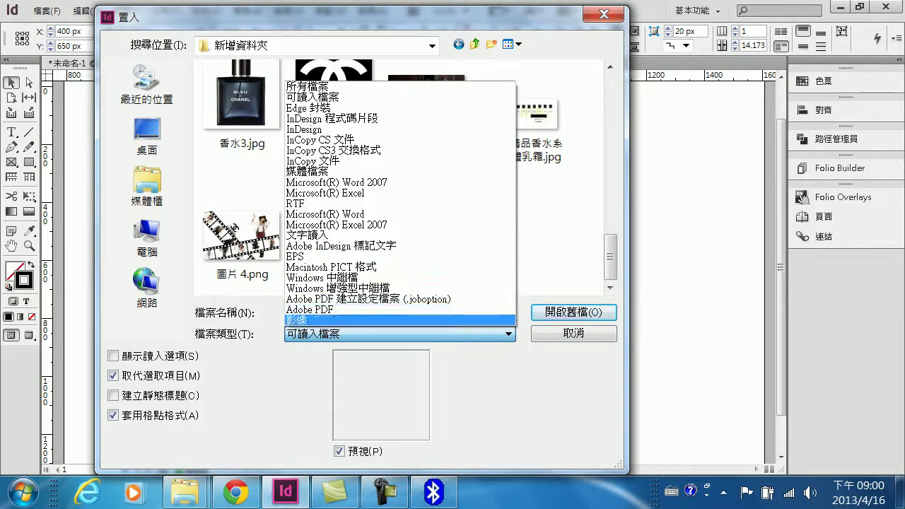
{"action": "key", "text": "Escape"}
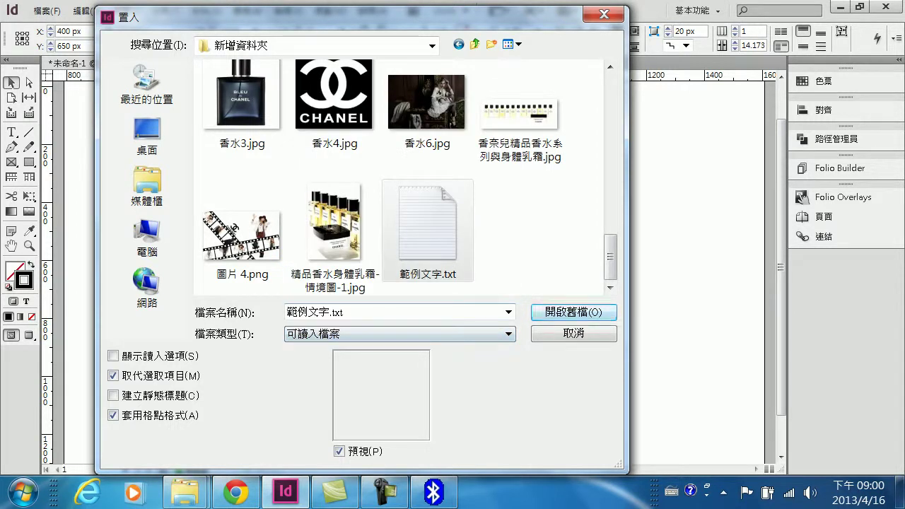
Place 範例文字.txt into the bordered text frame and select all of the imported text.
{"action": "key", "text": "Return"}
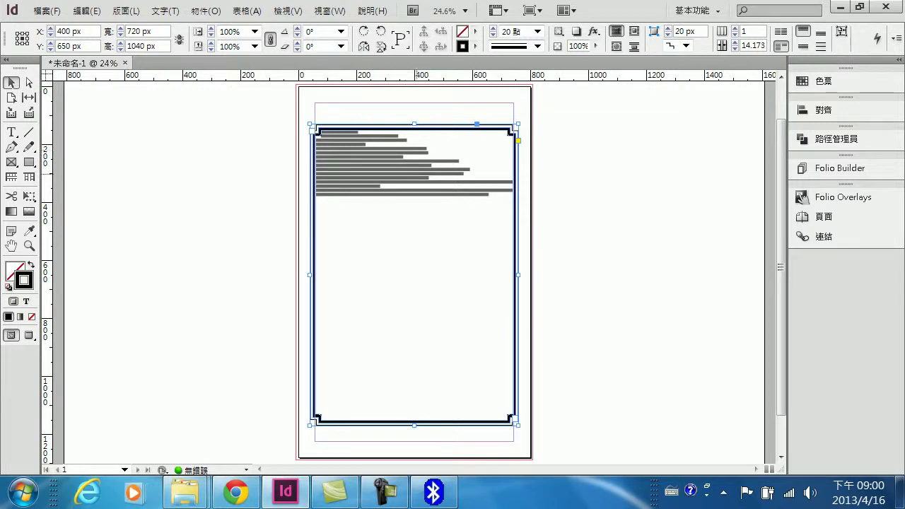
{"action": "double_click", "coordinate": [499, 193]}
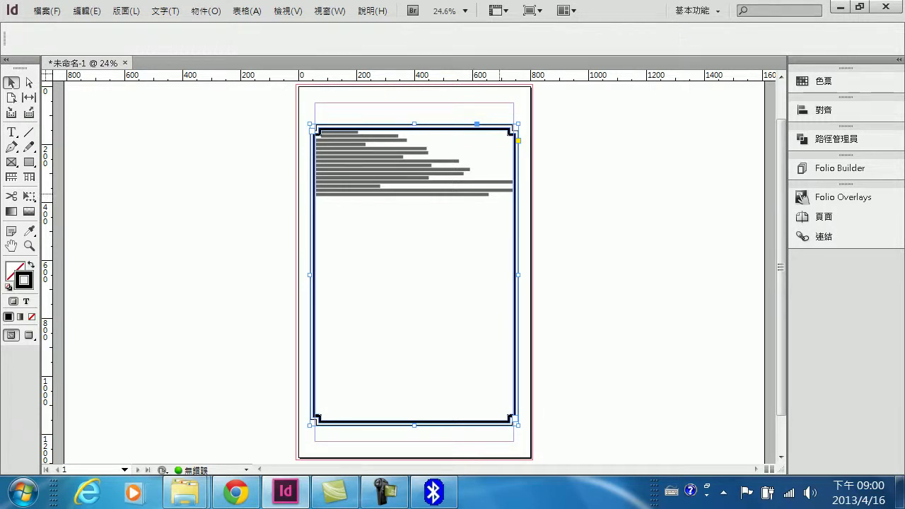
{"action": "mouse_move", "coordinate": [500, 194]}
{"action": "left_mouse_down"}
{"action": "mouse_move", "coordinate": [393, 194]}
{"action": "mouse_move", "coordinate": [333, 156]}
{"action": "mouse_move", "coordinate": [320, 131]}
{"action": "left_mouse_up"}
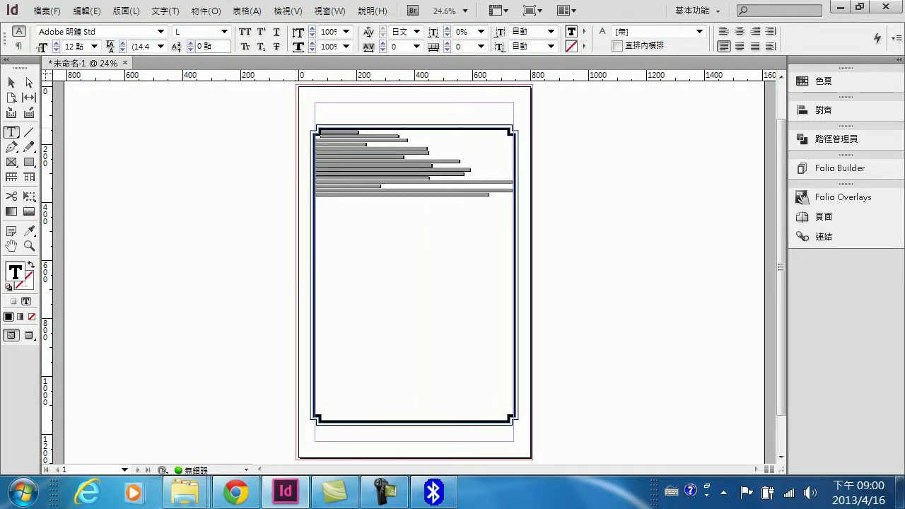
Try font sizes of 24 and 30 points on the selected text, returning it to 24 points.
{"action": "left_click", "coordinate": [93, 46]}
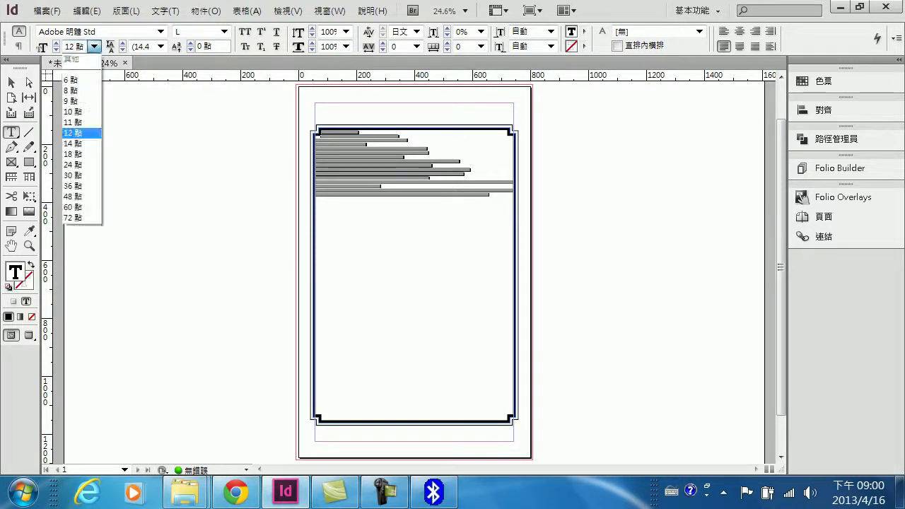
{"action": "left_click", "coordinate": [73, 164]}
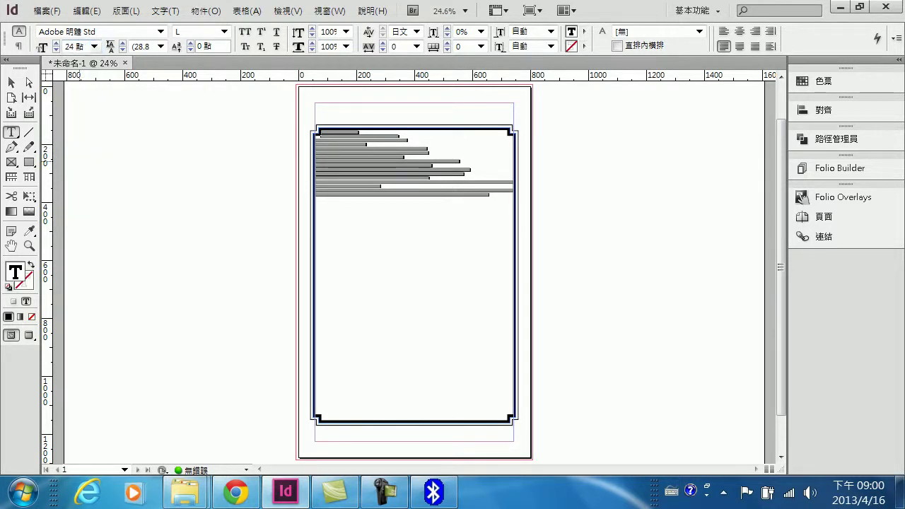
{"action": "left_click", "coordinate": [94, 46]}
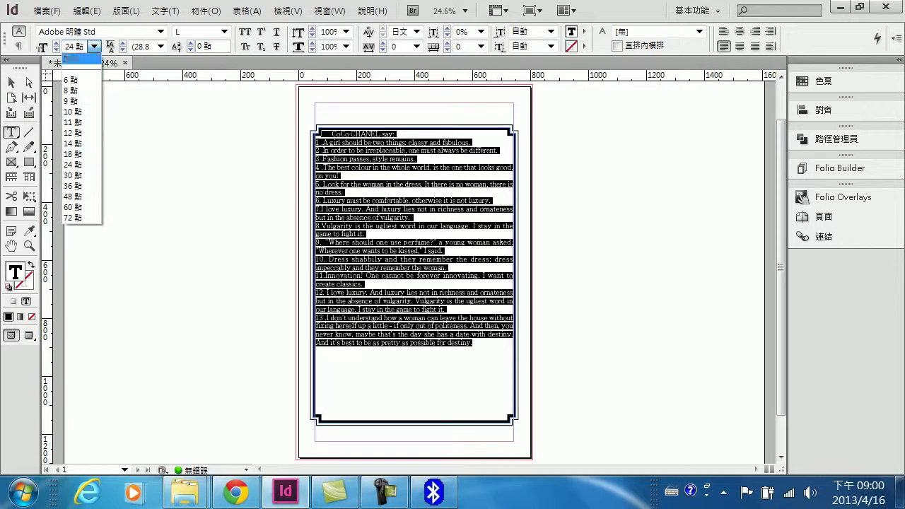
{"action": "left_click", "coordinate": [73, 175]}
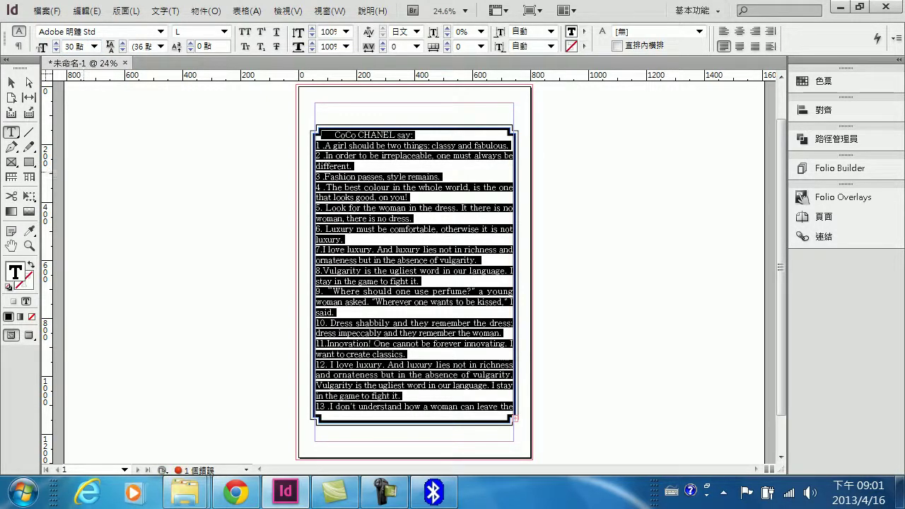
{"action": "left_click", "coordinate": [93, 46]}
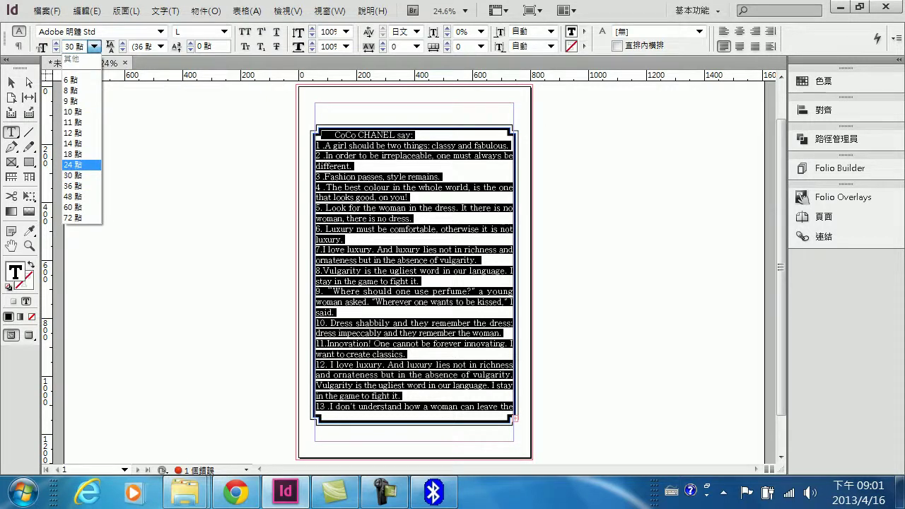
{"action": "left_click", "coordinate": [73, 164]}
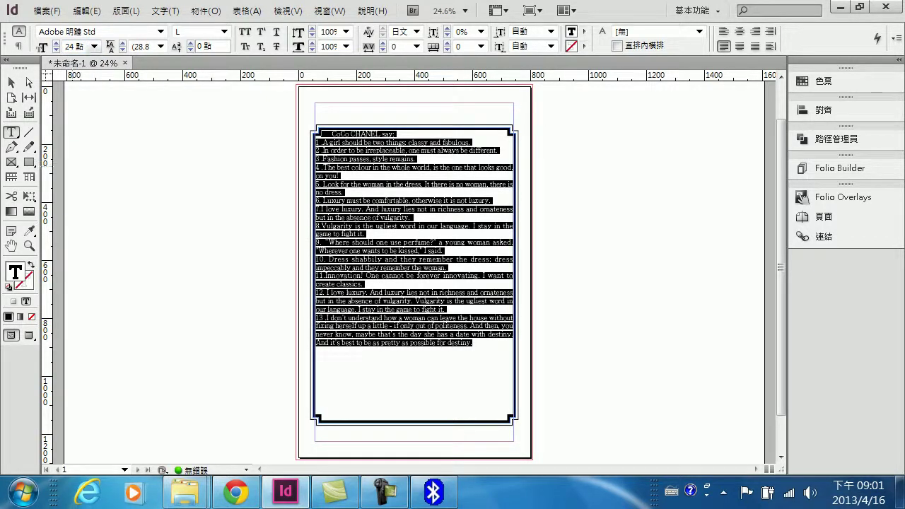
Set the font size of the selected quote text to 30 points.
{"action": "double_click", "coordinate": [70, 45]}
{"action": "type", "text": "30"}
{"action": "key", "text": "Return"}
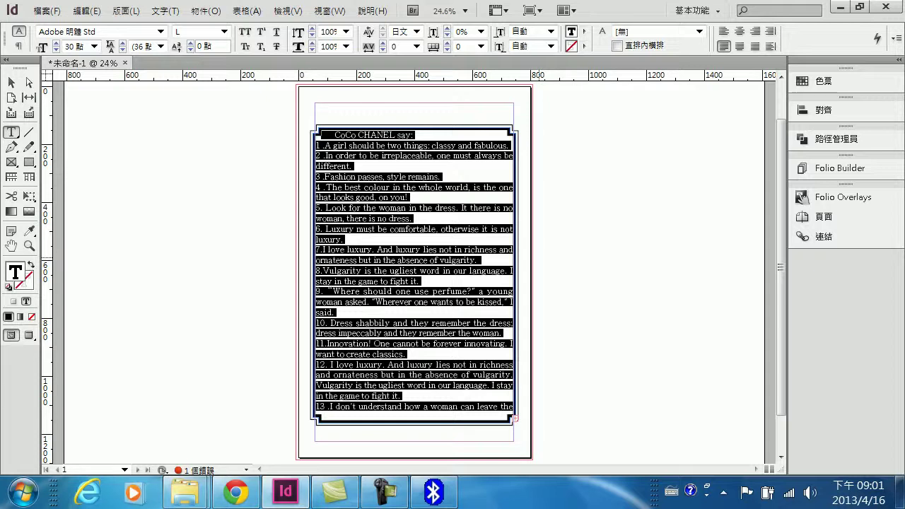
Place the shoe image 小香.png from 新增資料夾 over the bordered text as its own frame, about 774 by 589 px.
{"action": "left_click", "coordinate": [46, 11]}
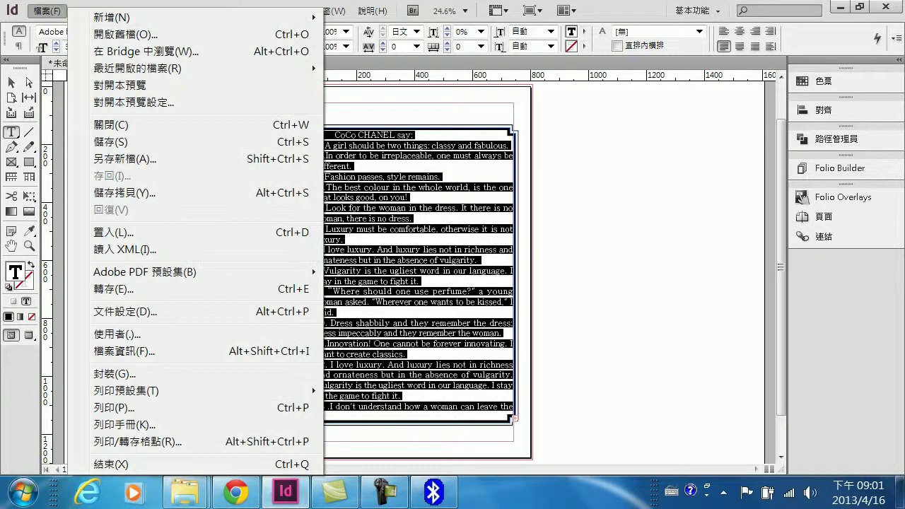
{"action": "left_click", "coordinate": [307, 233]}
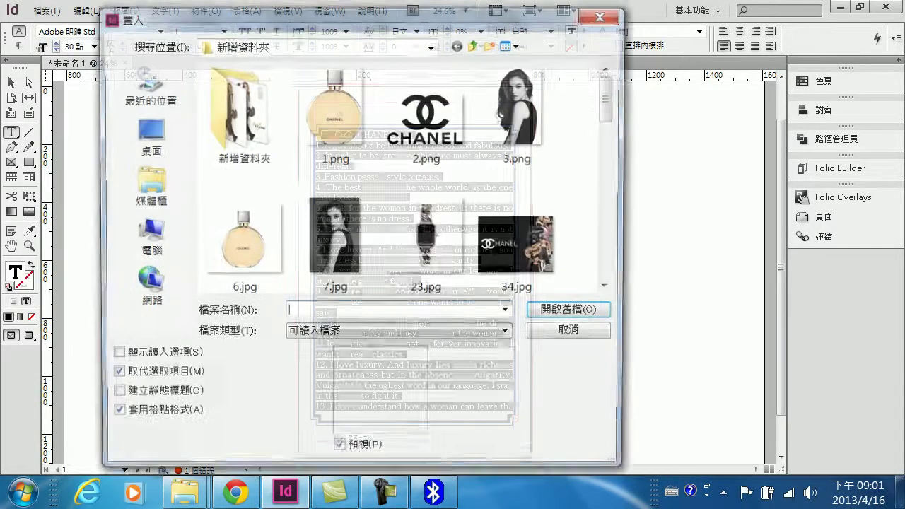
{"action": "scroll", "coordinate": [336, 113], "scroll_direction": "down", "scroll_amount": 5}
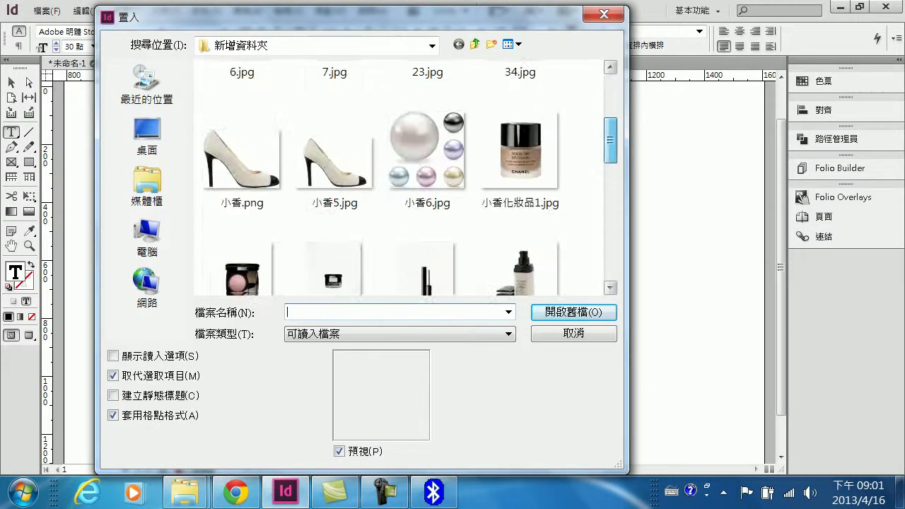
{"action": "left_click", "coordinate": [242, 106]}
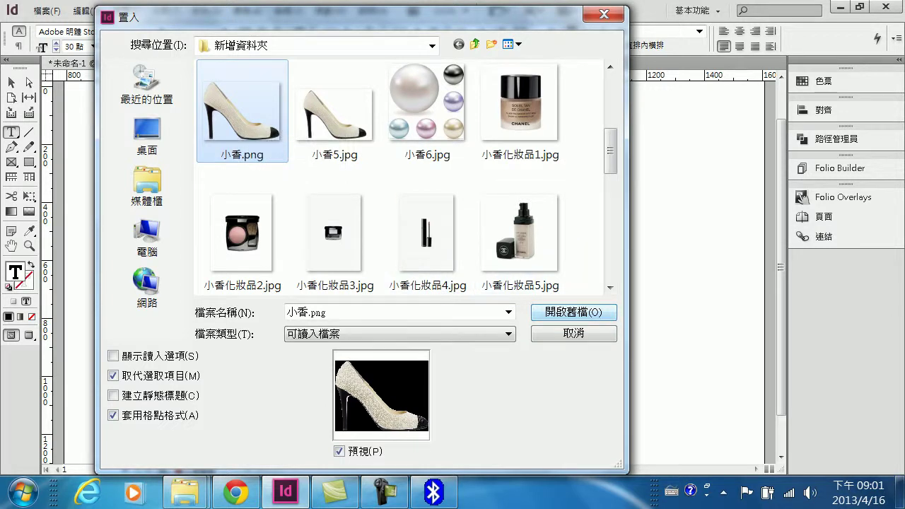
{"action": "left_click", "coordinate": [574, 312]}
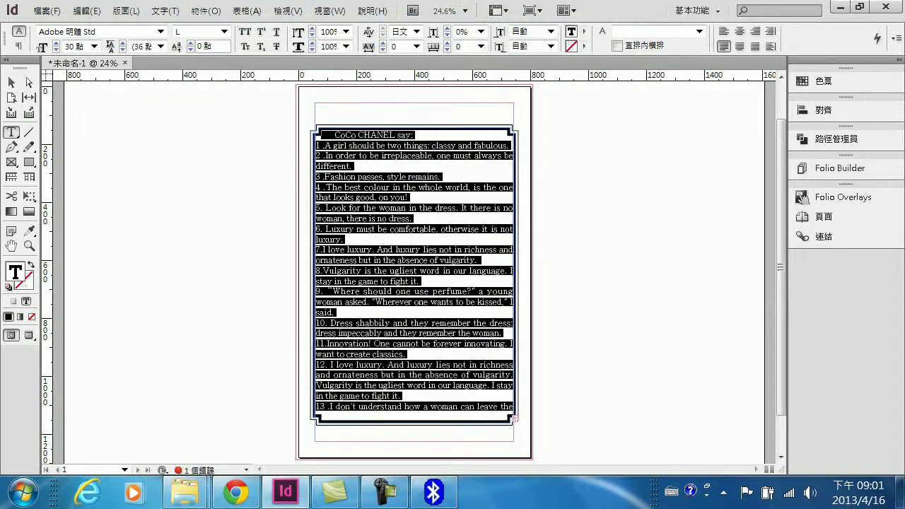
{"action": "key", "text": "v"}
{"action": "key", "text": "ctrl+z"}
{"action": "left_click", "coordinate": [426, 176]}
{"action": "left_click_drag", "start_coordinate": [263, 177], "coordinate": [487, 346]}
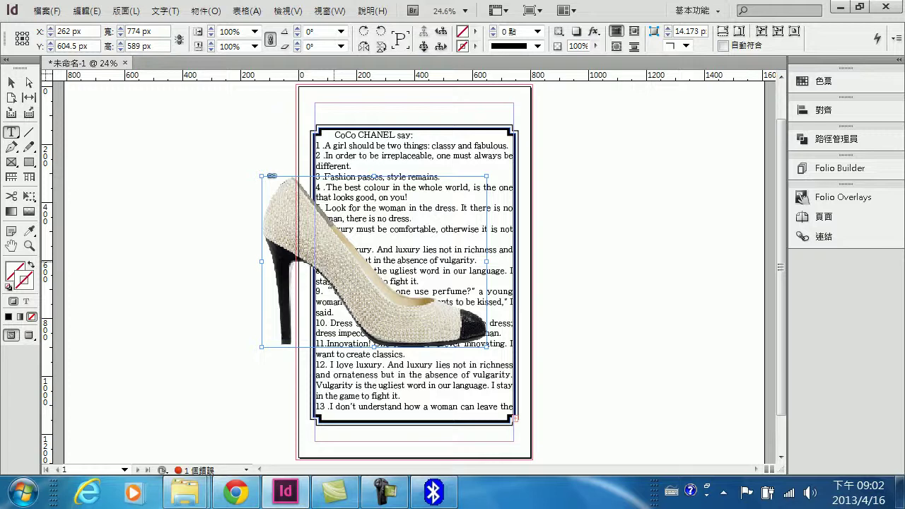
Move the shoe image inside the bordered frame, rotate it by -7.5° and scale it down to about 598 by 474 px.
{"action": "key", "text": "v"}
{"action": "left_click_drag", "start_coordinate": [485, 193], "coordinate": [549, 199]}
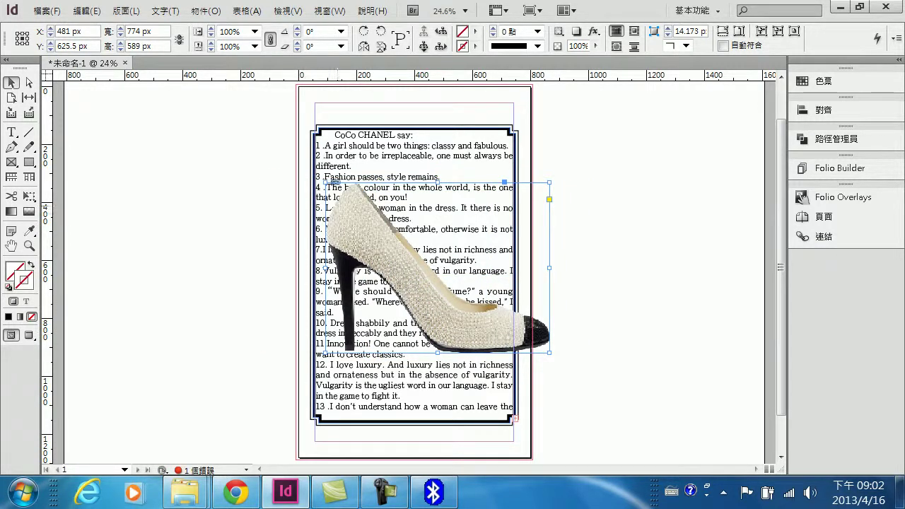
{"action": "key", "text": "e"}
{"action": "left_click_drag", "start_coordinate": [549, 352], "coordinate": [519, 348]}
{"action": "left_click_drag", "start_coordinate": [424, 314], "coordinate": [423, 324]}
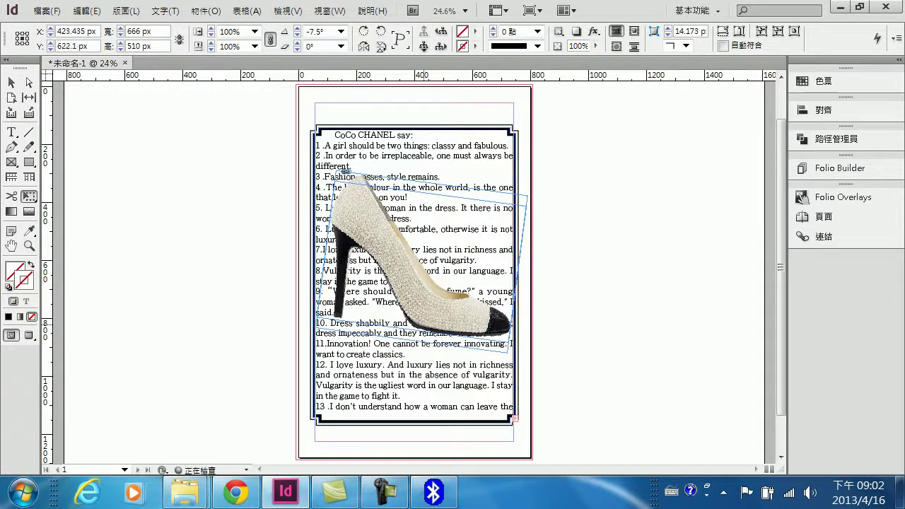
{"action": "left_click_drag", "start_coordinate": [509, 350], "coordinate": [451, 322]}
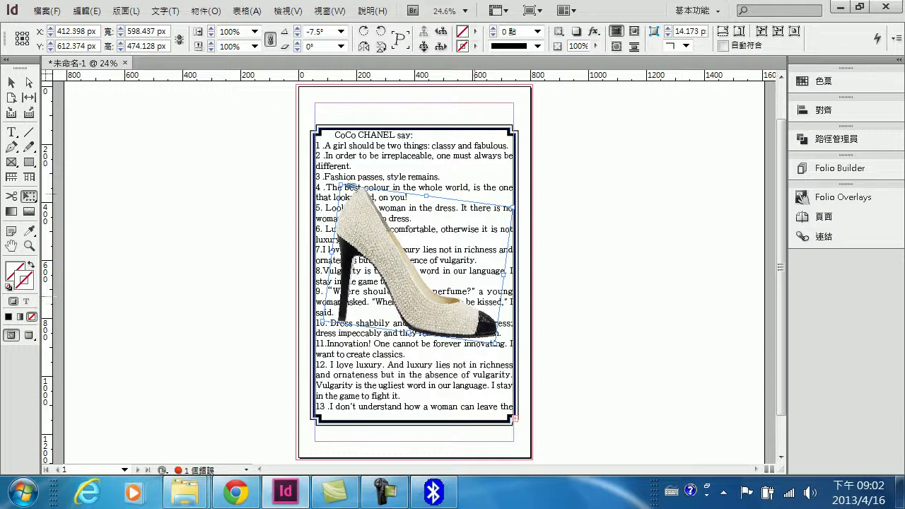
Show the text wrap (繞圖排文) settings and move them off the page into the empty area beside it.
{"action": "left_click", "coordinate": [330, 11]}
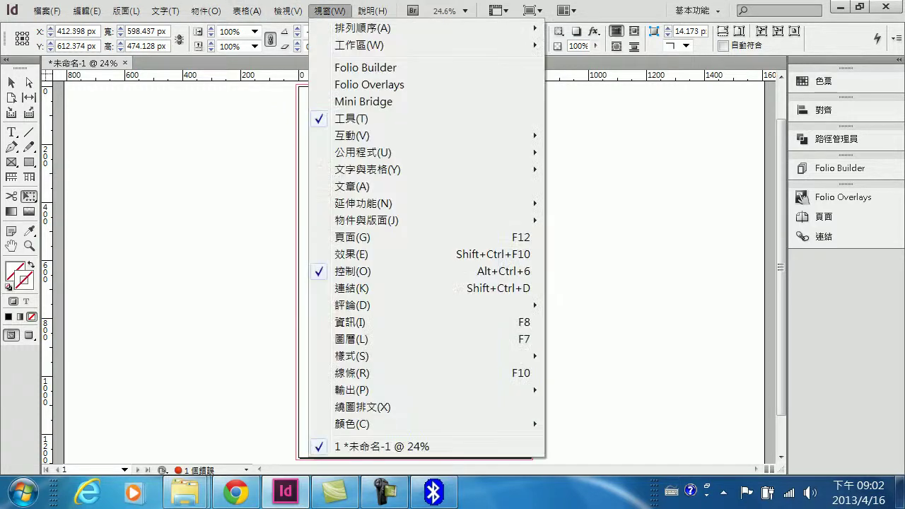
{"action": "left_click", "coordinate": [329, 11]}
{"action": "left_click", "coordinate": [165, 10]}
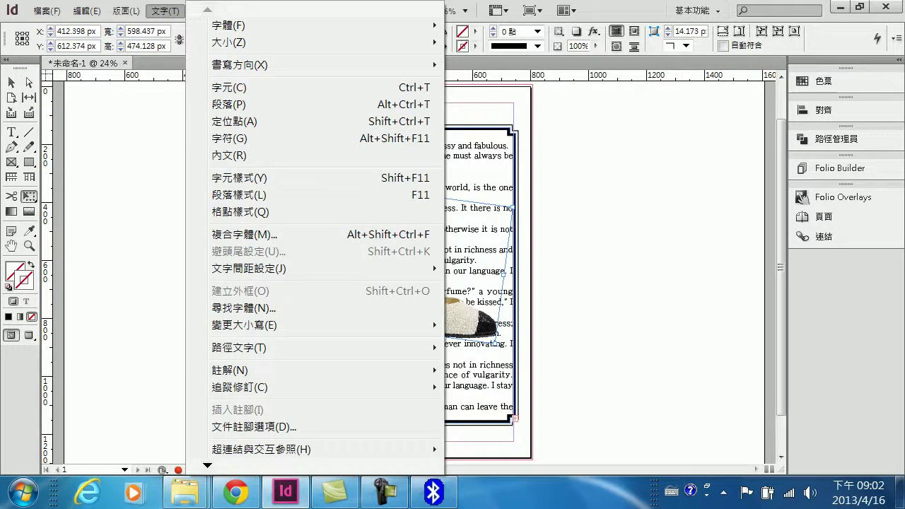
{"action": "left_click", "coordinate": [165, 10]}
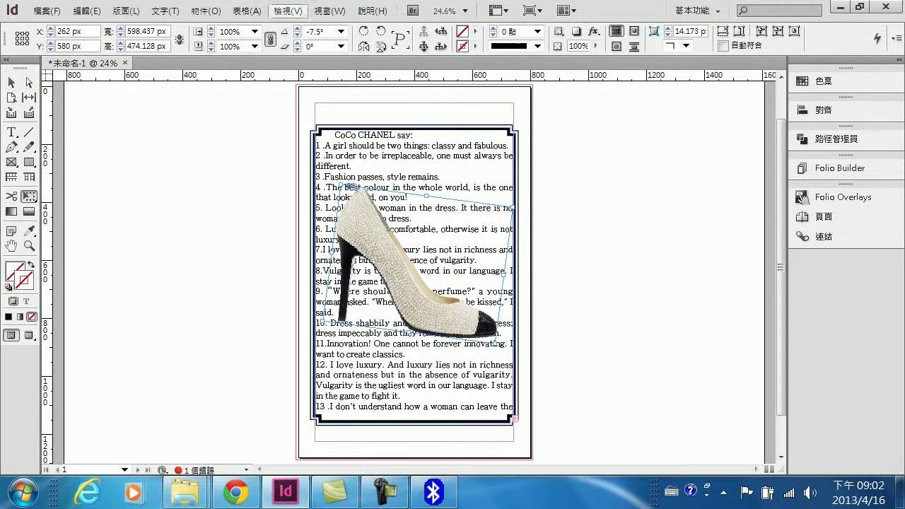
{"action": "left_click", "coordinate": [330, 11]}
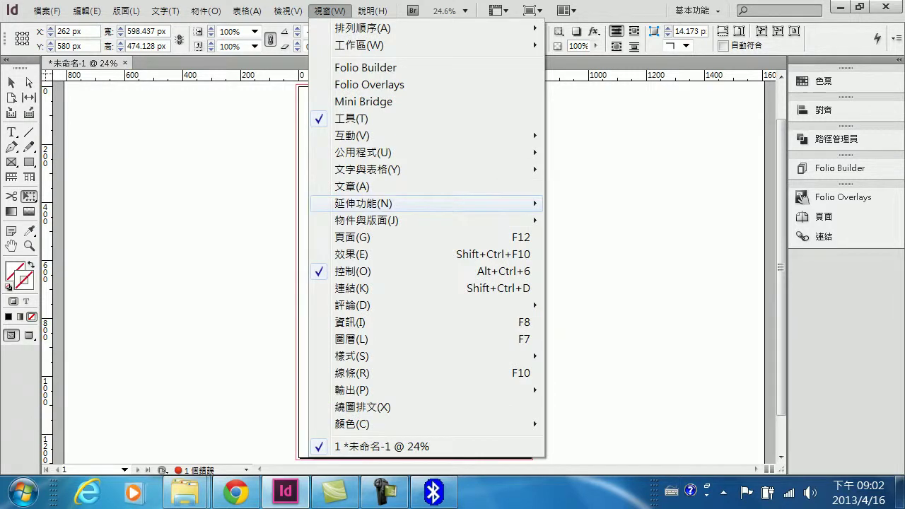
{"action": "mouse_move", "coordinate": [354, 135]}
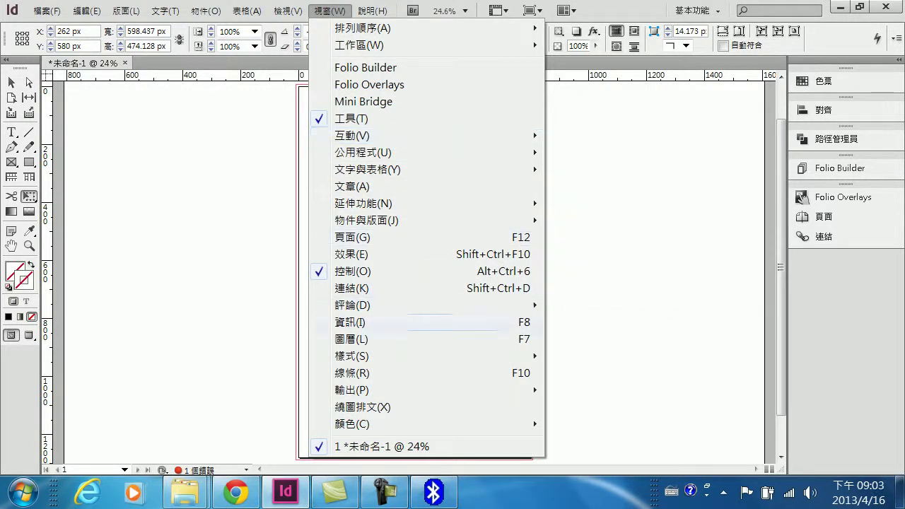
{"action": "left_click", "coordinate": [362, 407]}
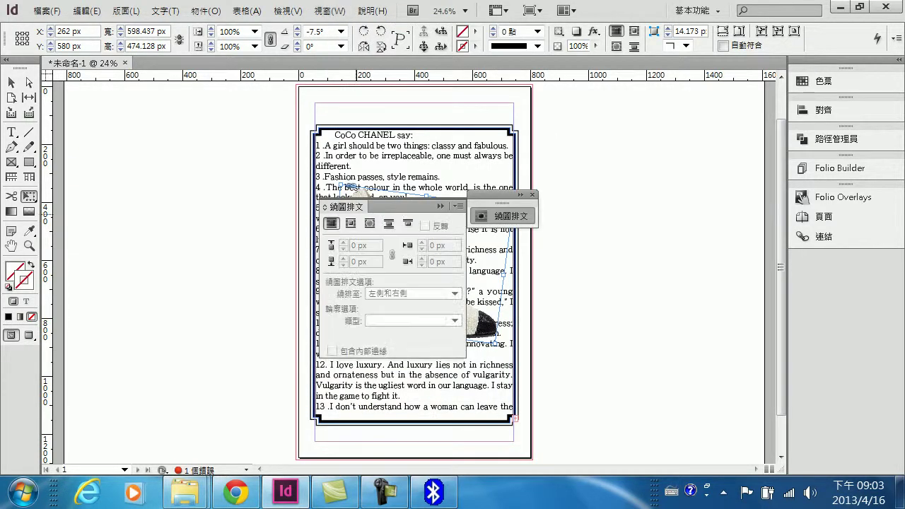
{"action": "left_click_drag", "start_coordinate": [389, 207], "coordinate": [653, 134]}
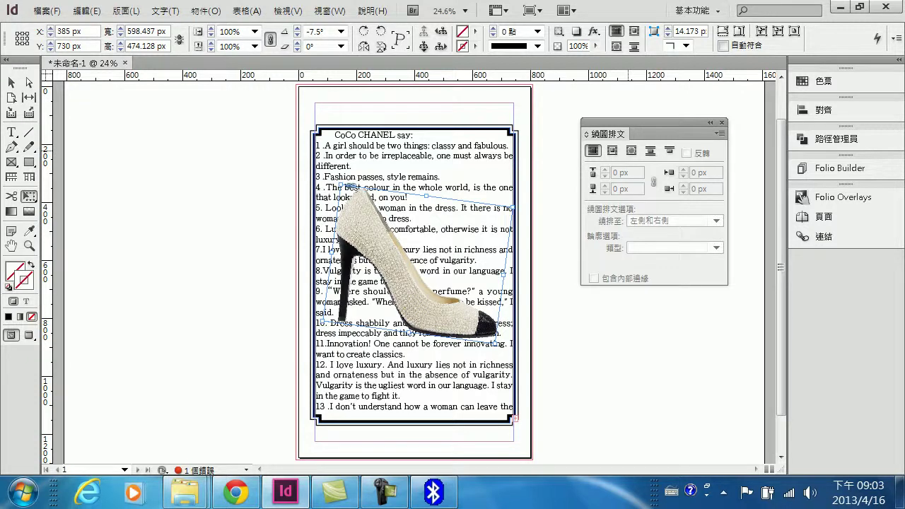
Select the shoe image and wrap the text around its object shape.
{"action": "key", "text": "v"}
{"action": "left_click", "coordinate": [367, 149]}
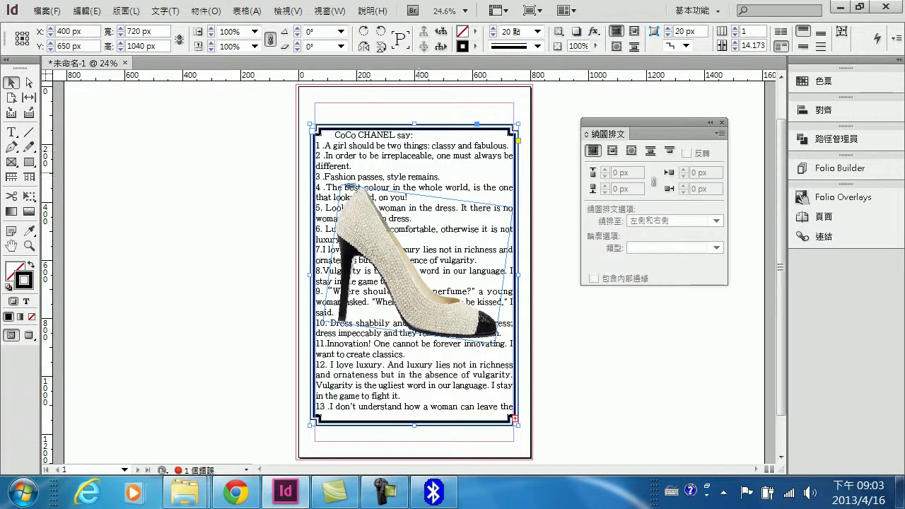
{"action": "left_click", "coordinate": [375, 234]}
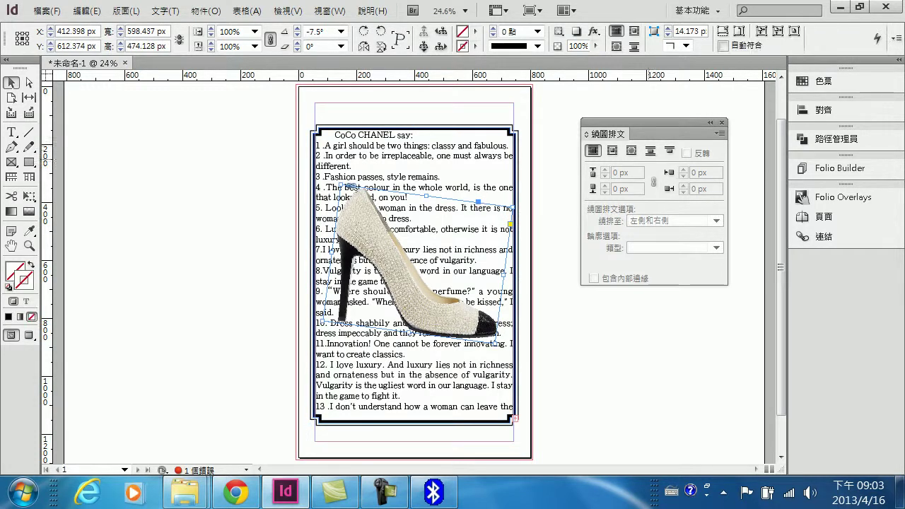
{"action": "left_click", "coordinate": [632, 150]}
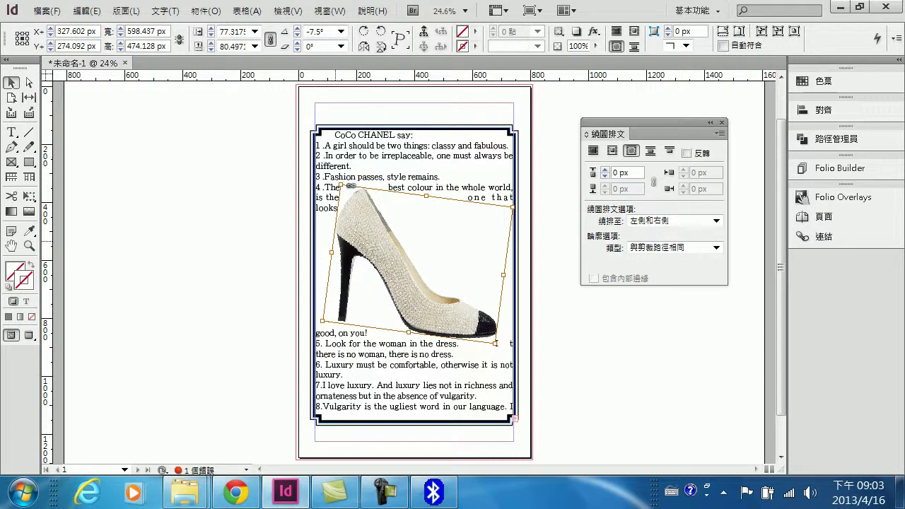
Trace a closed freehand outline just outside the shoe with the Pencil tool, about 575 by 538 px, at 50% zoom.
{"action": "key", "text": "n"}
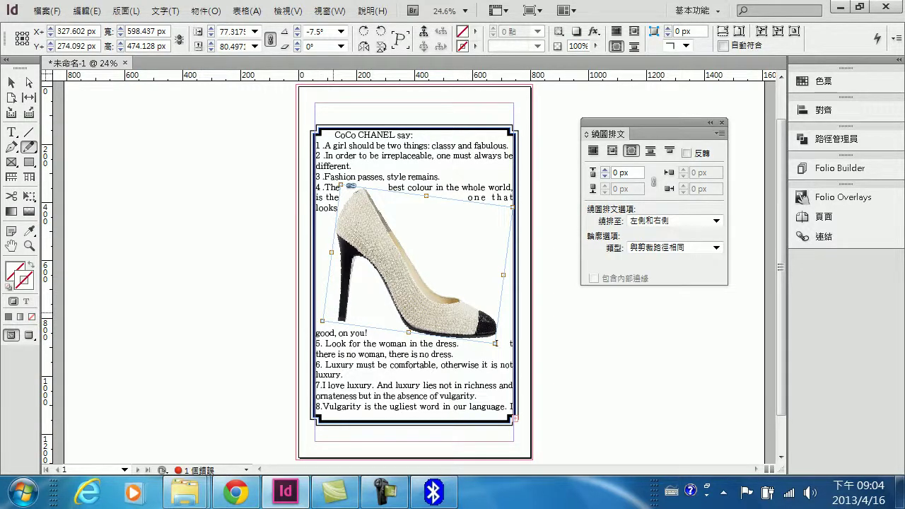
{"action": "left_click", "coordinate": [465, 10]}
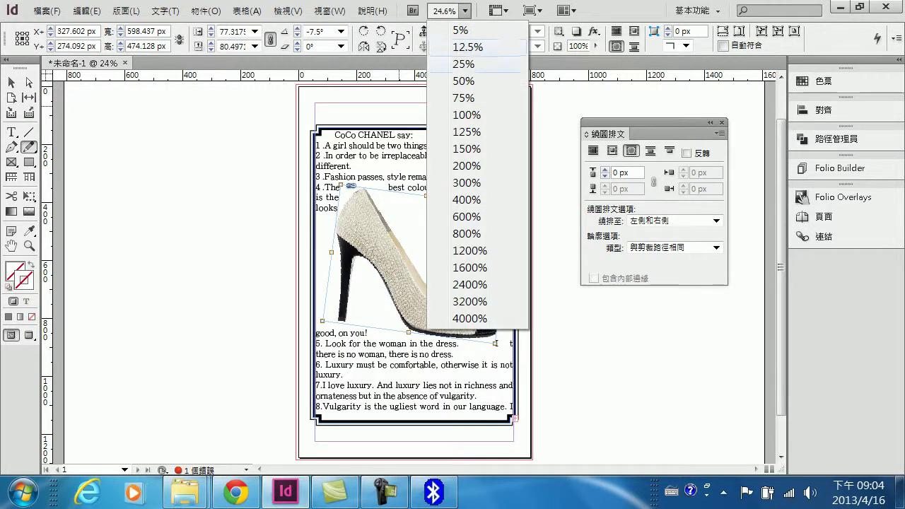
{"action": "left_click", "coordinate": [464, 81]}
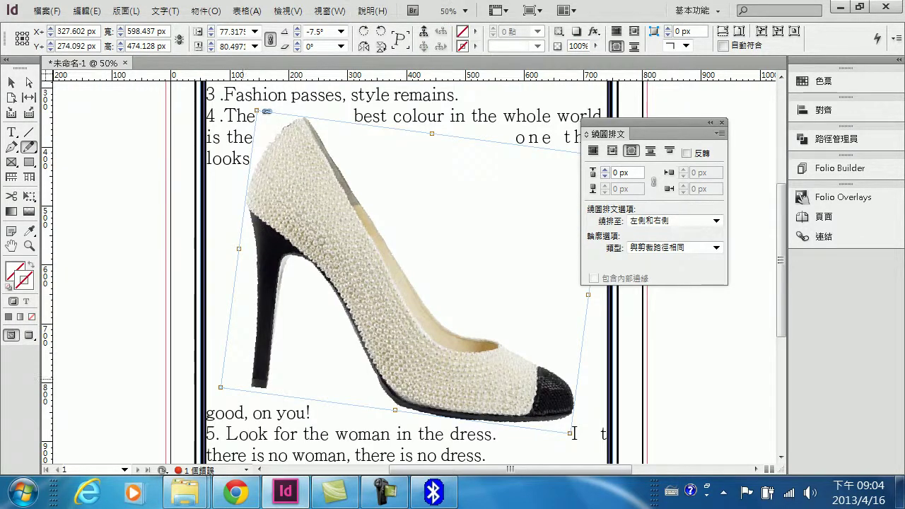
{"action": "left_click_drag", "start_coordinate": [244, 380], "coordinate": [244, 381]}
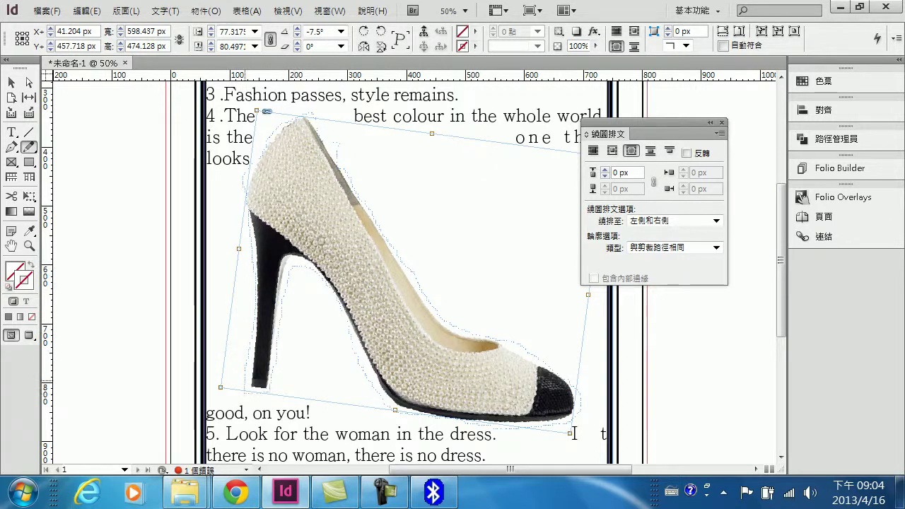
{"action": "left_click", "coordinate": [249, 377]}
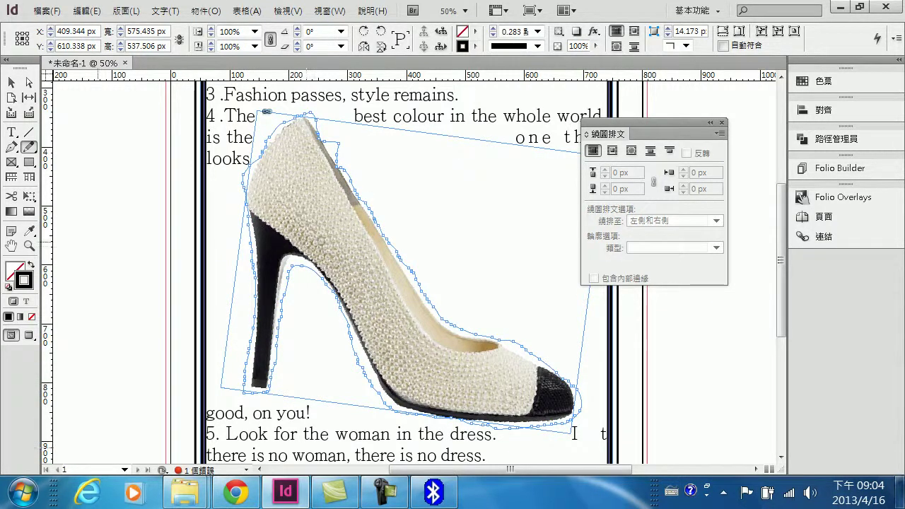
Pull the outline's protruding anchor points near the shoe's upper back edge closer to it, at about X 280, Y 420 px and X 240, Y 358 px.
{"action": "key", "text": "a"}
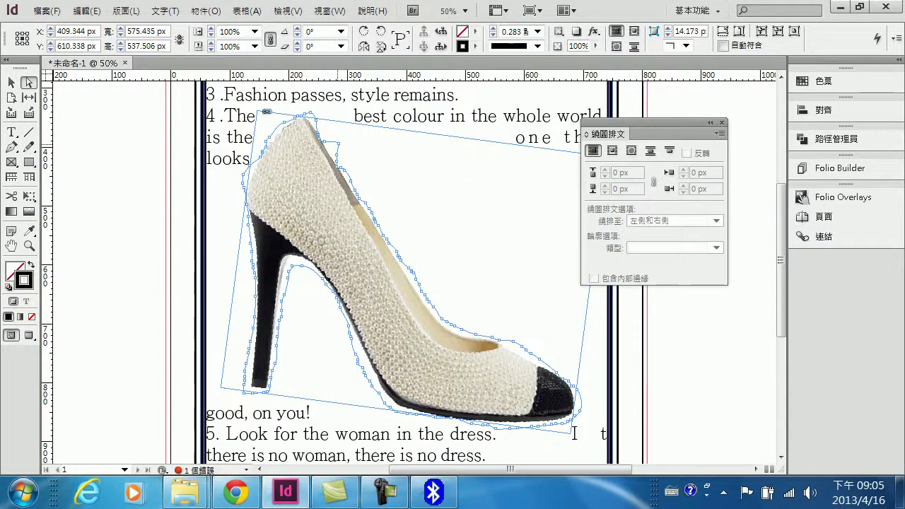
{"action": "left_click_drag", "start_coordinate": [338, 143], "coordinate": [337, 160]}
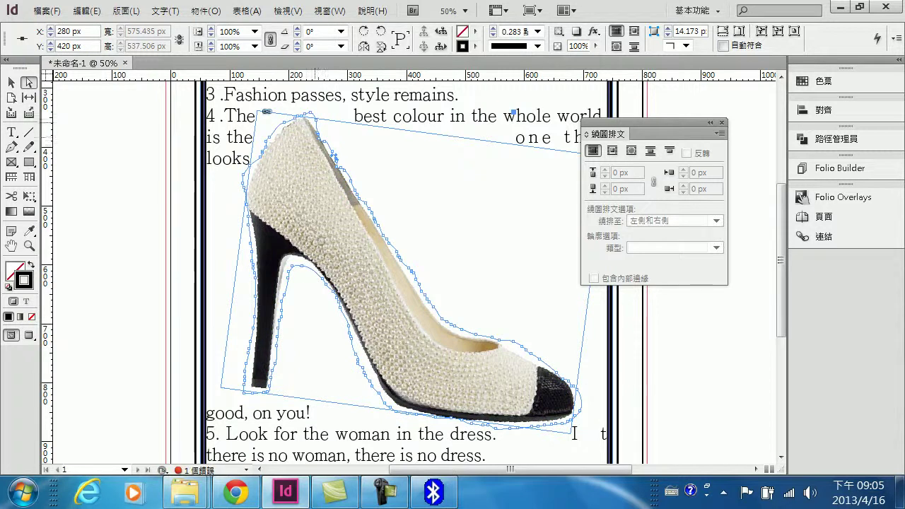
{"action": "left_click", "coordinate": [313, 117]}
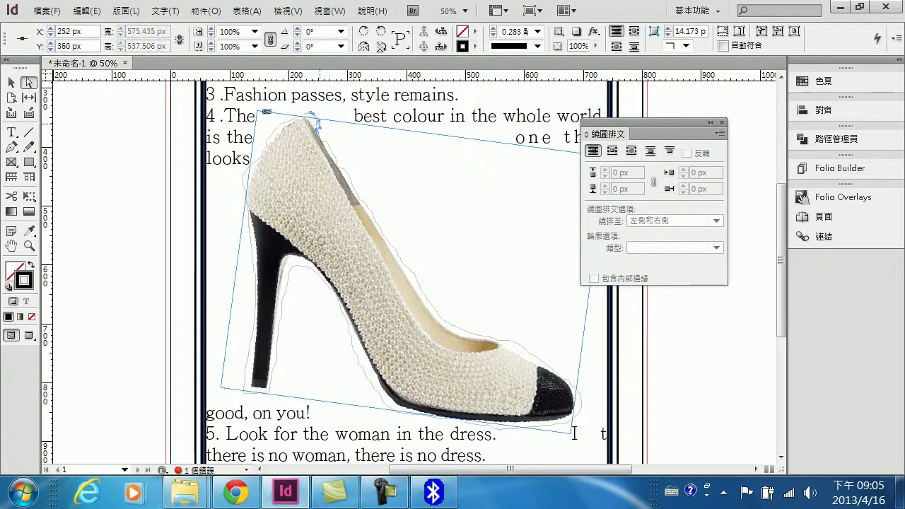
{"action": "left_click_drag", "start_coordinate": [314, 120], "coordinate": [309, 115]}
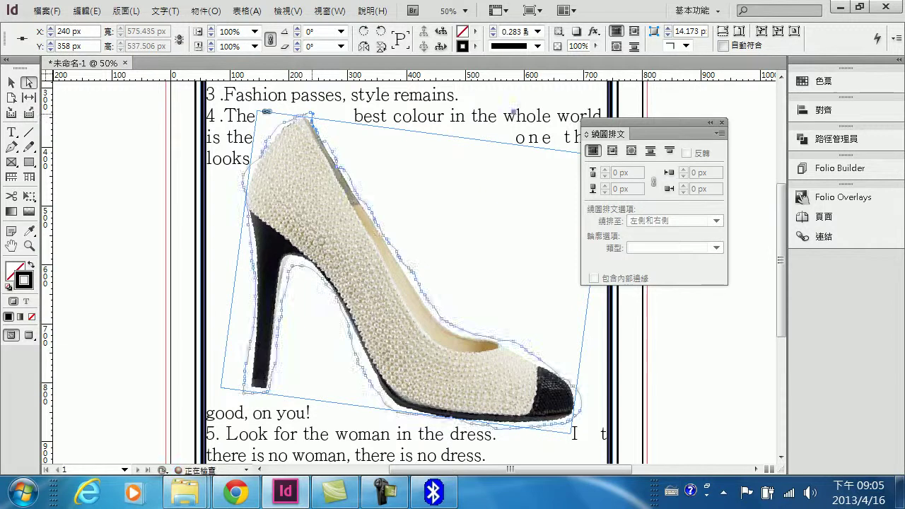
Move the freehand outline's anchor point behind the shoe's heel curve down to about X 122, Y 464 px.
{"action": "left_click", "coordinate": [285, 129]}
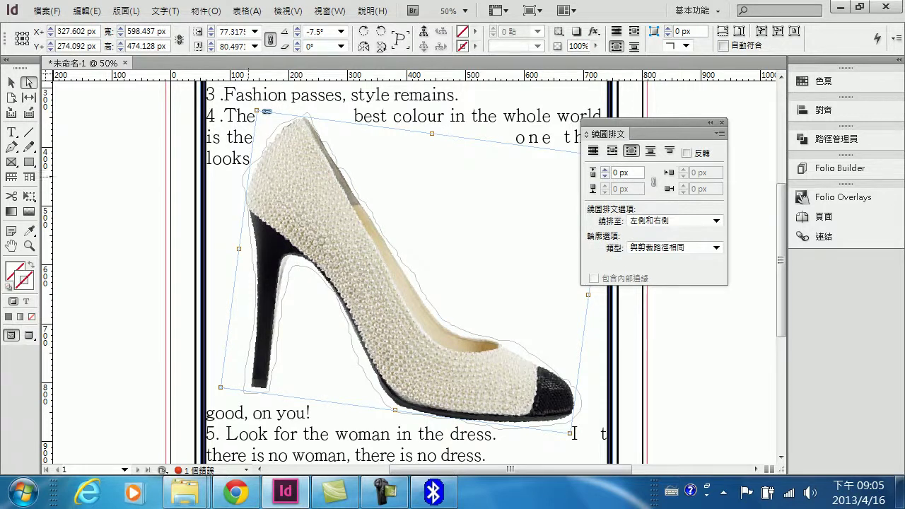
{"action": "left_click", "coordinate": [243, 176]}
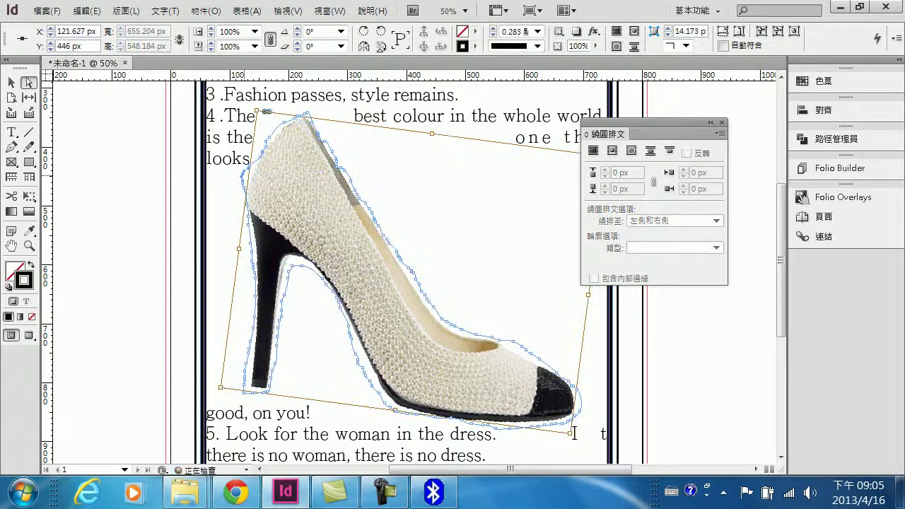
{"action": "mouse_move", "coordinate": [243, 175]}
{"action": "left_mouse_down"}
{"action": "mouse_move", "coordinate": [253, 168]}
{"action": "mouse_move", "coordinate": [244, 185]}
{"action": "left_mouse_up"}
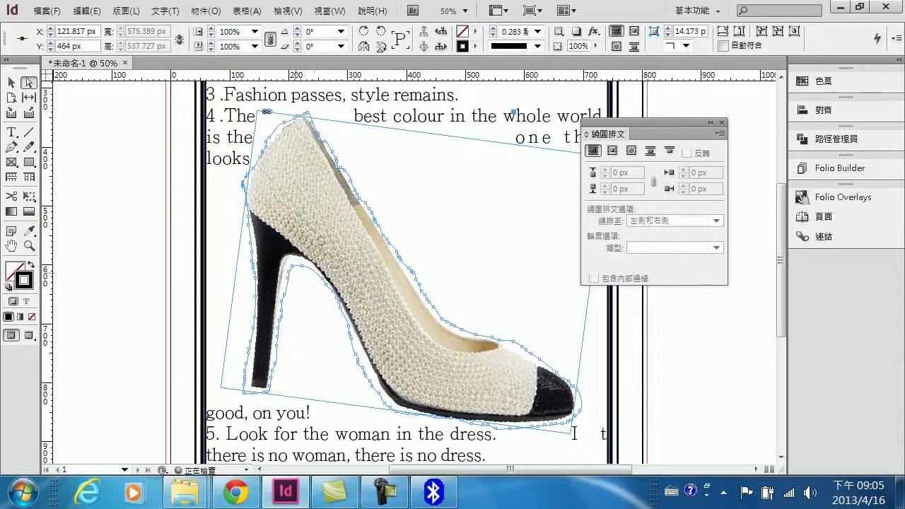
Cut the shoe image out of its rectangular frame and delete the empty frame.
{"action": "left_click", "coordinate": [314, 270]}
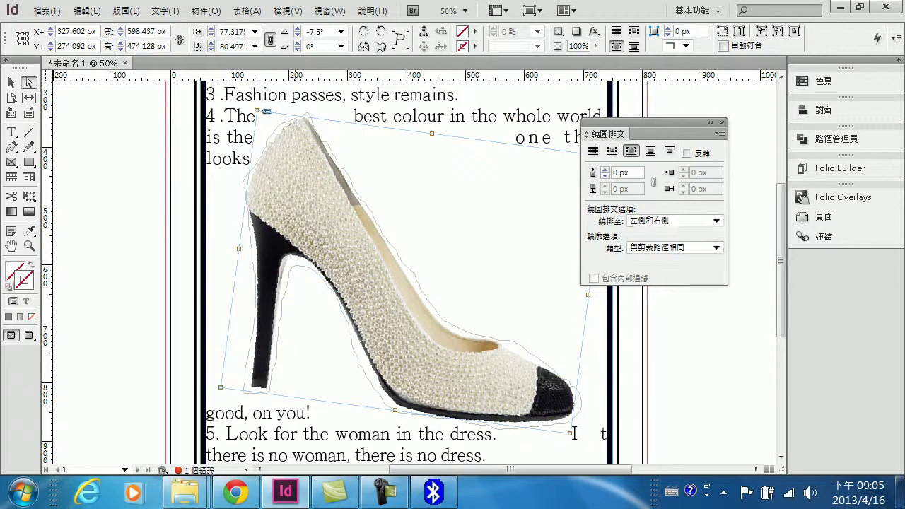
{"action": "key", "text": "v"}
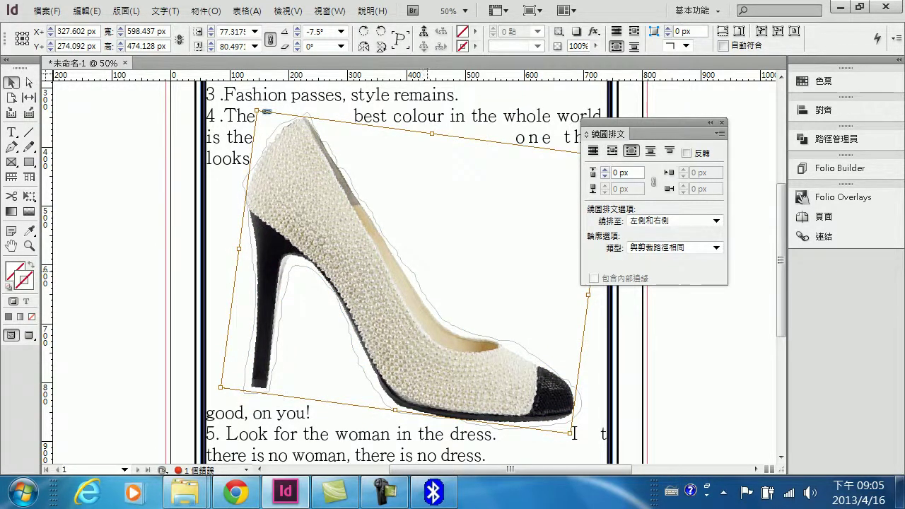
{"action": "key", "text": "a"}
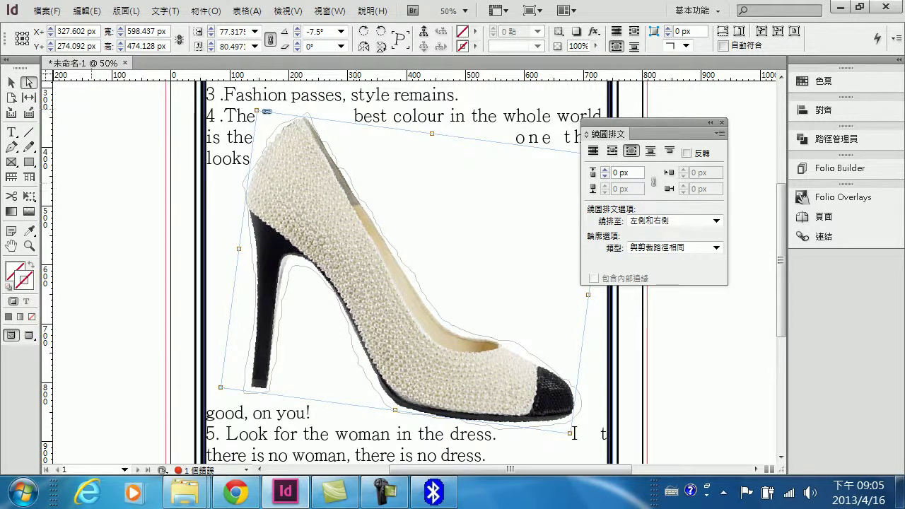
{"action": "key", "text": "v"}
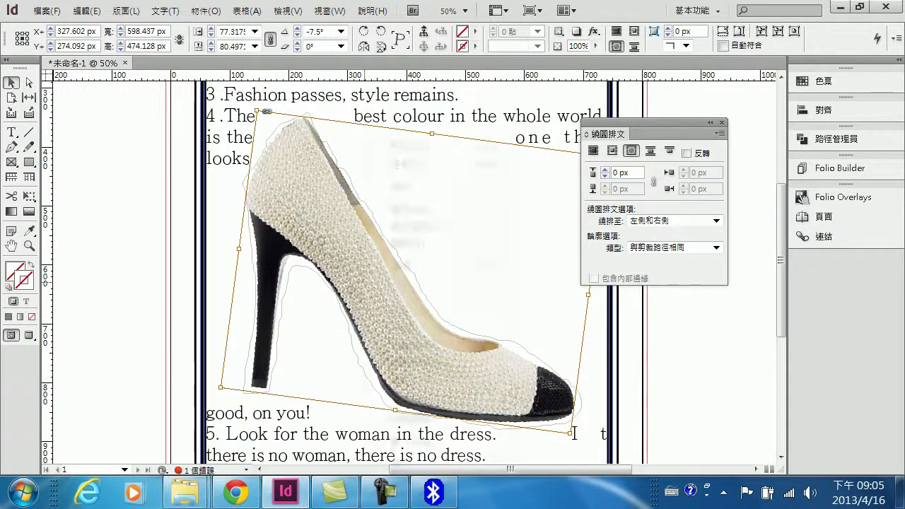
{"action": "right_click", "coordinate": [364, 138]}
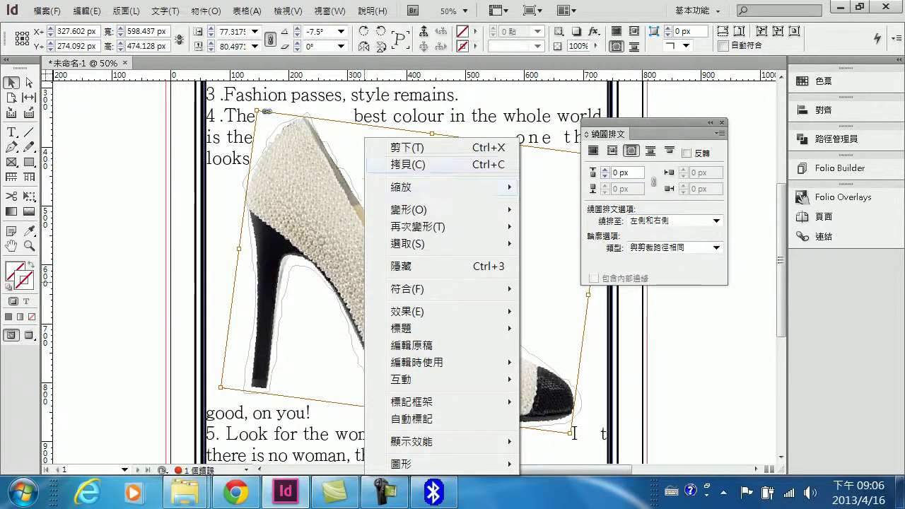
{"action": "left_click", "coordinate": [411, 147]}
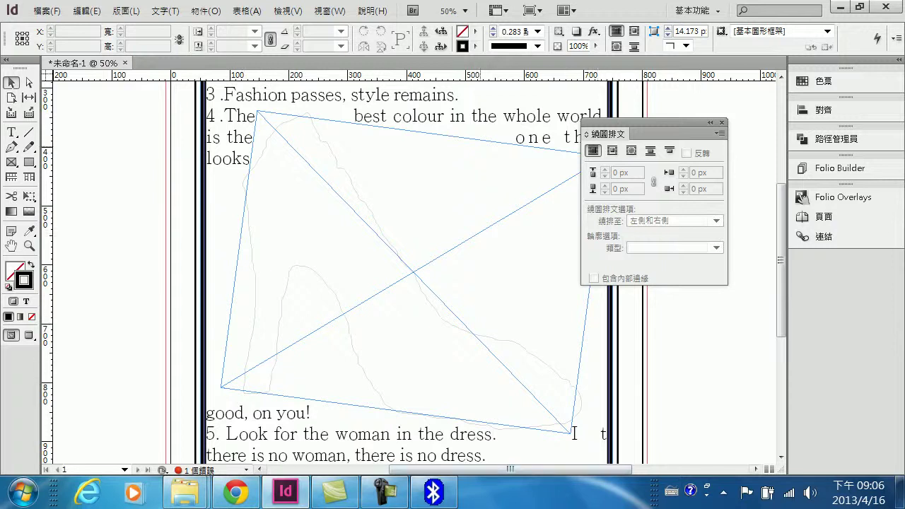
{"action": "left_click", "coordinate": [479, 283]}
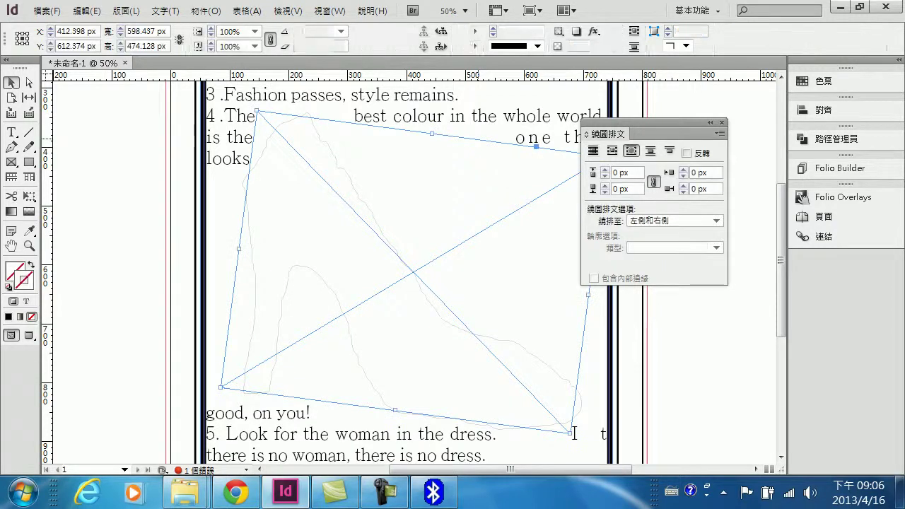
{"action": "key", "text": "Delete"}
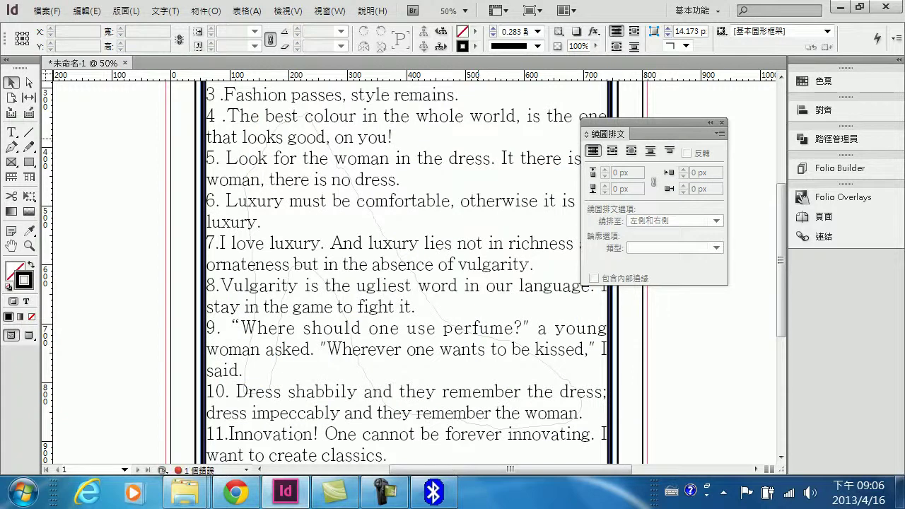
Paste the cut shoe image into the freehand outline and wrap the text around its object shape.
{"action": "left_click", "coordinate": [375, 219]}
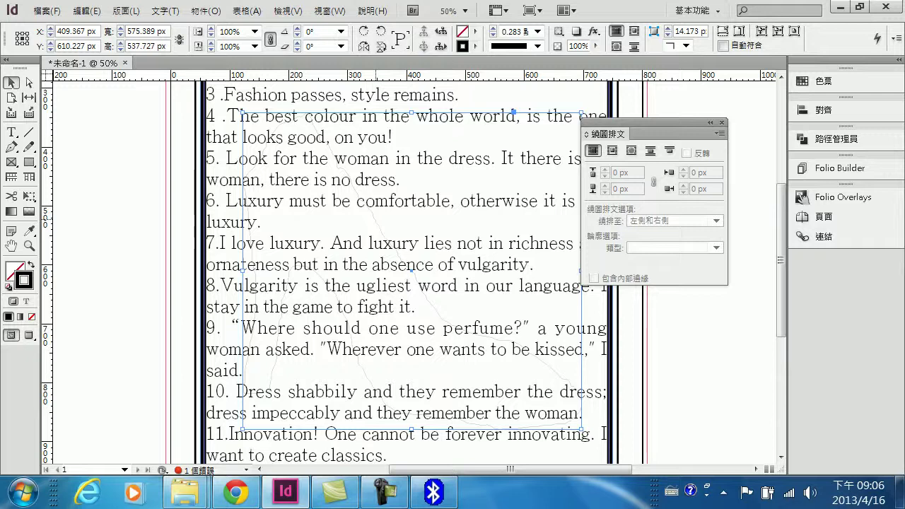
{"action": "right_click", "coordinate": [316, 222]}
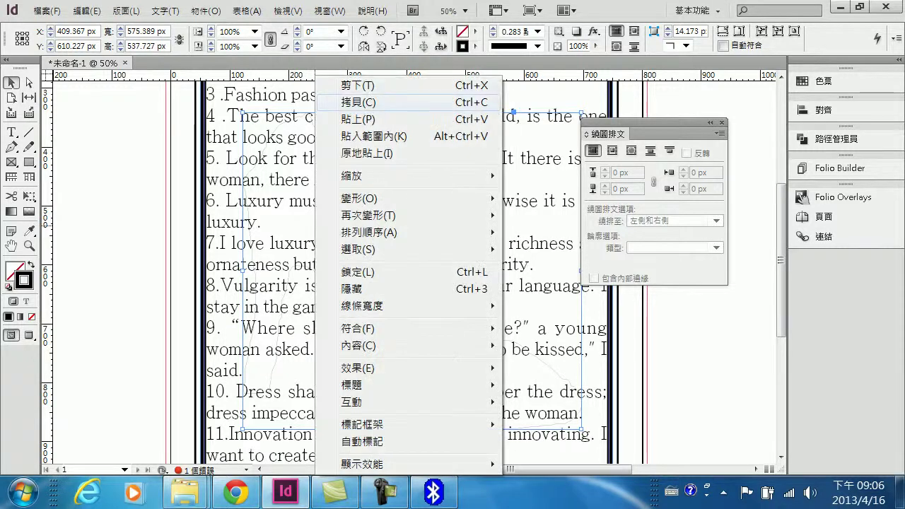
{"action": "left_click", "coordinate": [375, 136]}
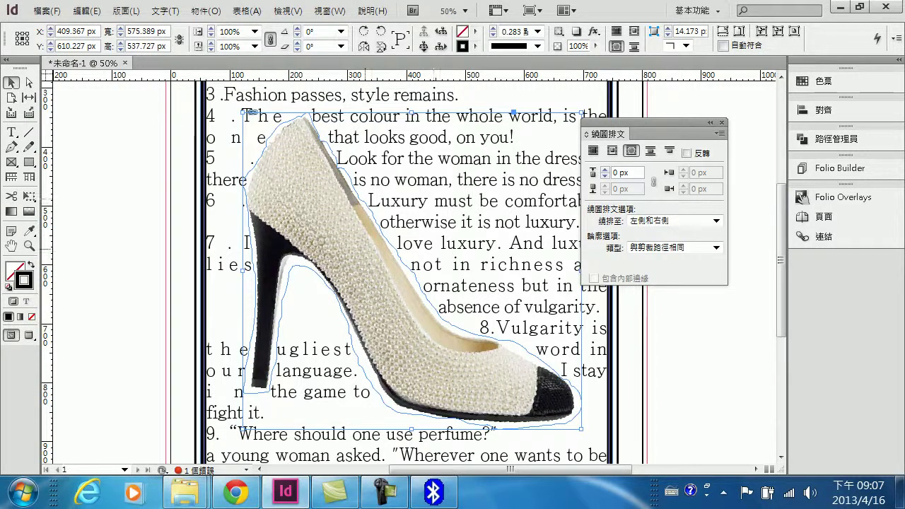
Set the shoe outline's text wrap offset to 10 px and move the wrap settings off the quote text.
{"action": "left_click", "coordinate": [605, 170]}
{"action": "left_click", "coordinate": [604, 170]}
{"action": "left_click", "coordinate": [605, 170]}
{"action": "left_click", "coordinate": [604, 169]}
{"action": "left_click", "coordinate": [604, 170]}
{"action": "left_click", "coordinate": [605, 170]}
{"action": "left_click", "coordinate": [604, 170]}
{"action": "left_click", "coordinate": [605, 169]}
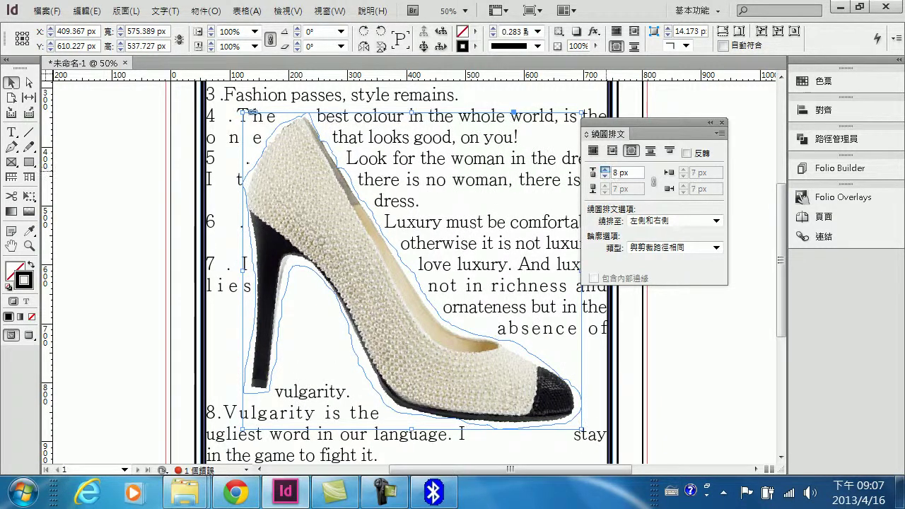
{"action": "left_click", "coordinate": [605, 170]}
{"action": "left_click", "coordinate": [605, 169]}
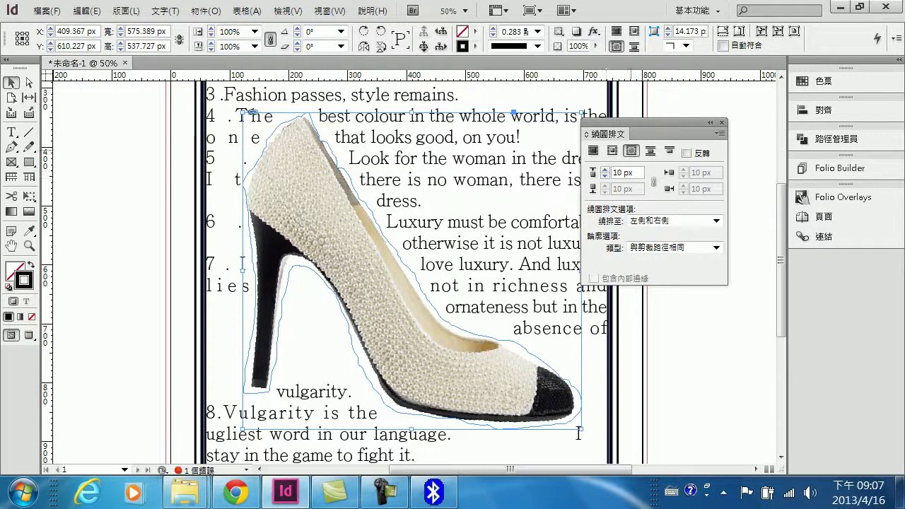
{"action": "left_click_drag", "start_coordinate": [636, 123], "coordinate": [683, 114]}
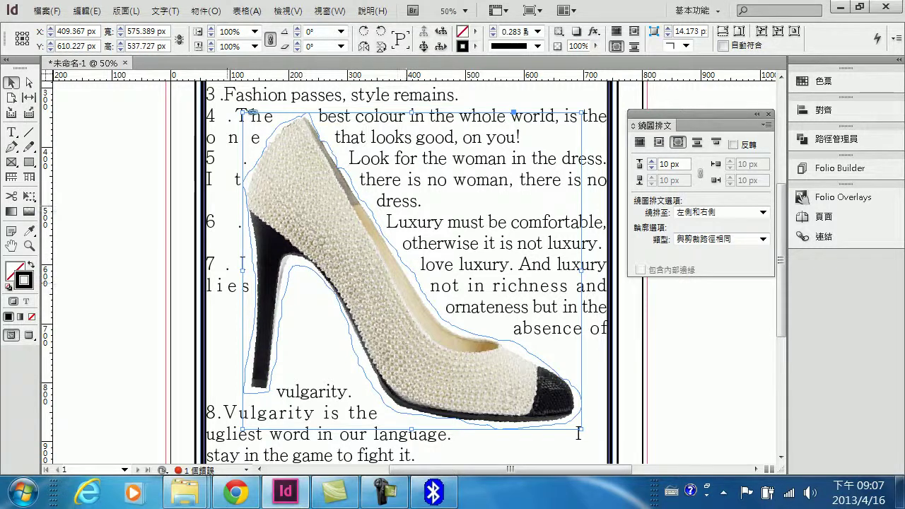
Rotate the shoe outline to -9°, place it at about X 408, Y 648 px within the quote frame, and deselect it.
{"action": "left_click", "coordinate": [465, 10]}
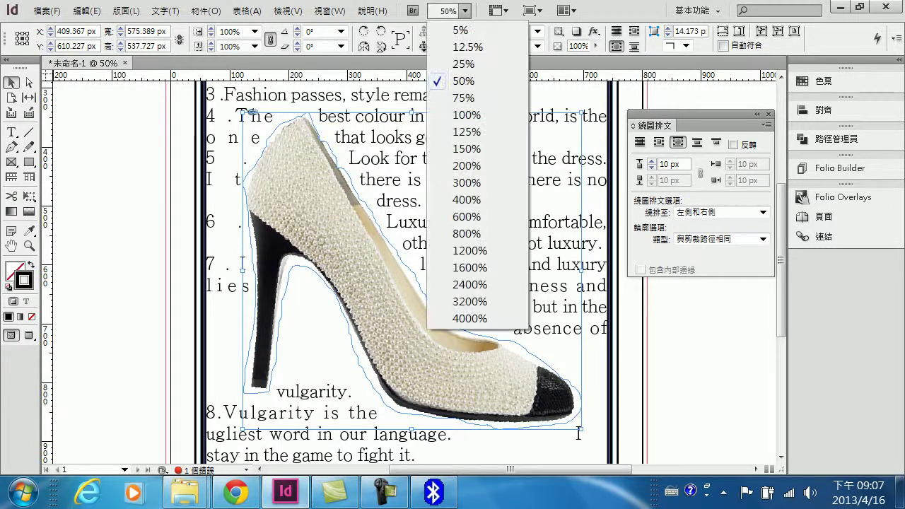
{"action": "left_click", "coordinate": [463, 64]}
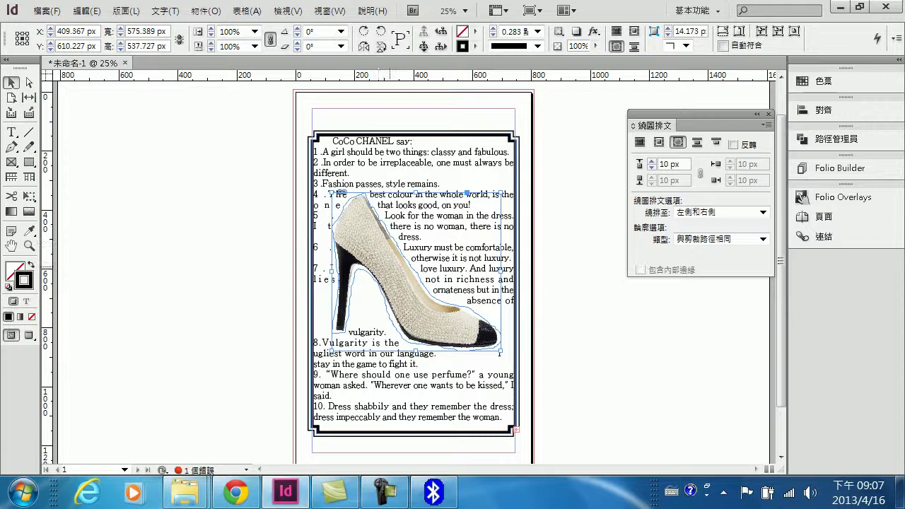
{"action": "left_click_drag", "start_coordinate": [390, 272], "coordinate": [391, 295]}
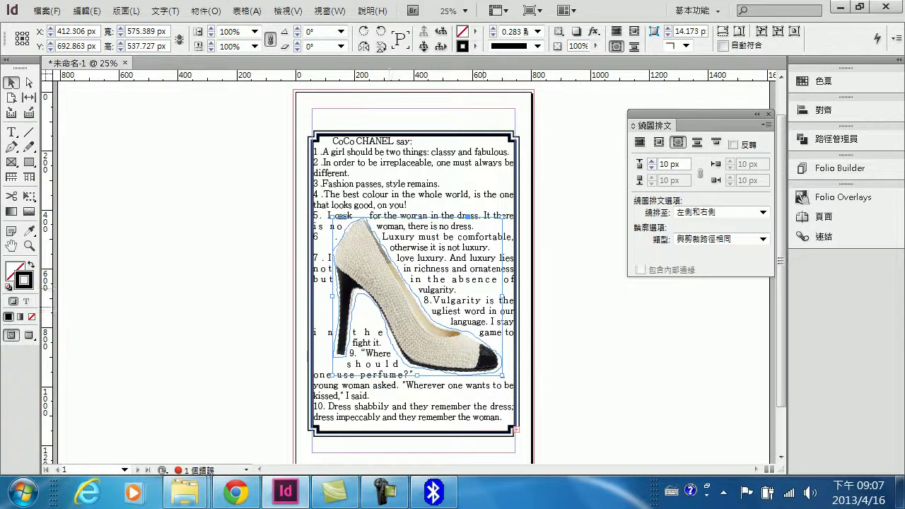
{"action": "key", "text": "e"}
{"action": "left_click_drag", "start_coordinate": [511, 378], "coordinate": [487, 385]}
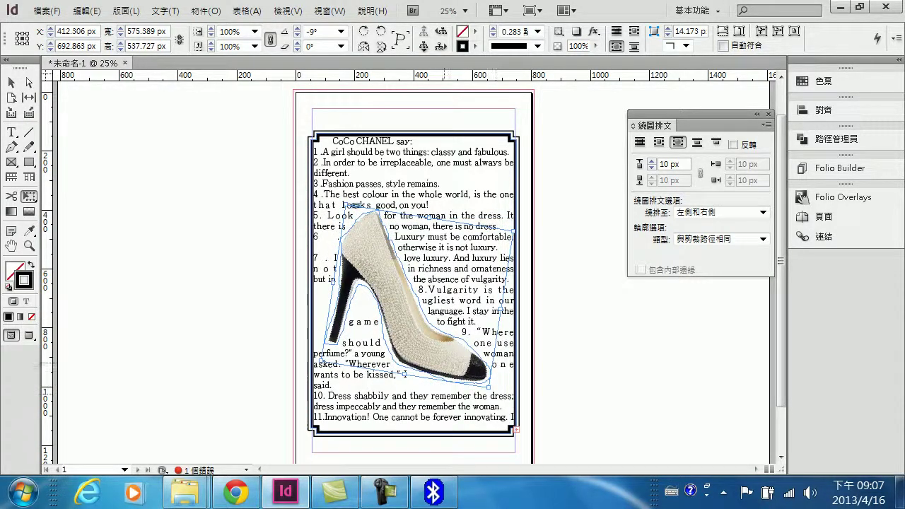
{"action": "left_click_drag", "start_coordinate": [446, 357], "coordinate": [444, 346]}
{"action": "left_click_drag", "start_coordinate": [357, 200], "coordinate": [353, 193]}
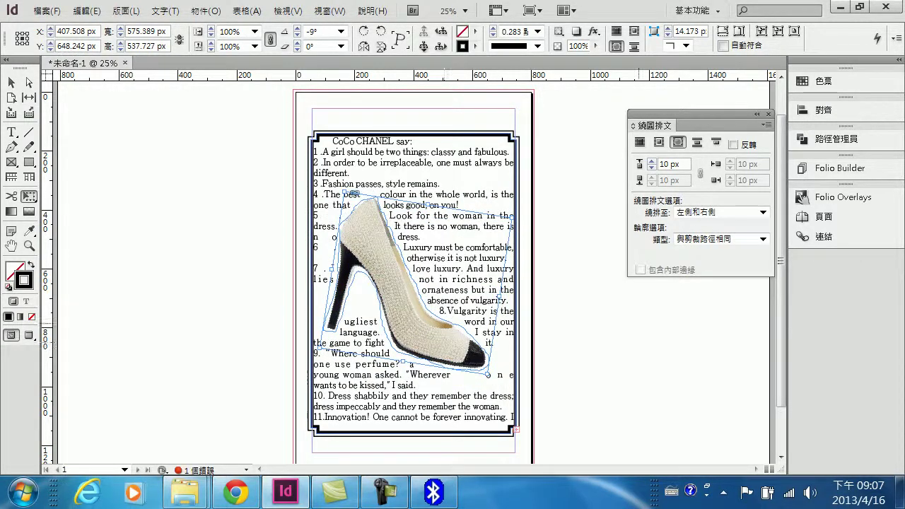
{"action": "key", "text": "v"}
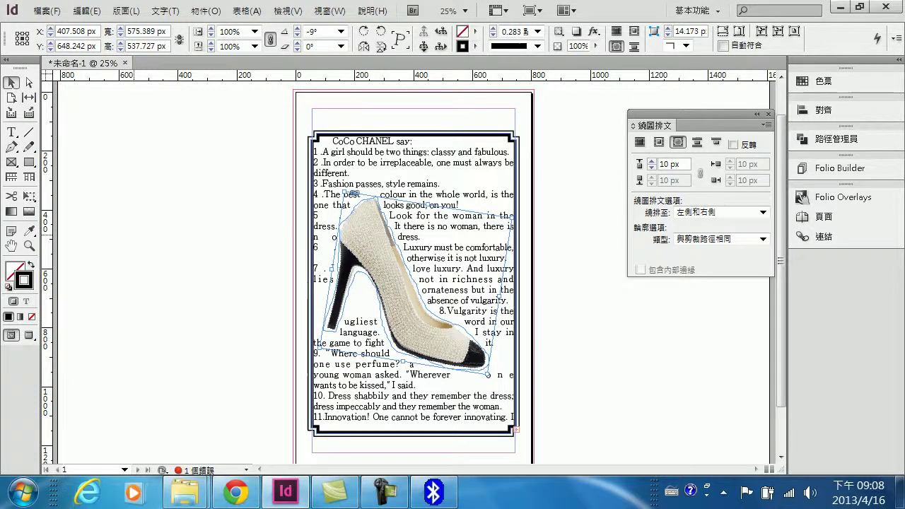
{"action": "key", "text": "ctrl+shift+a"}
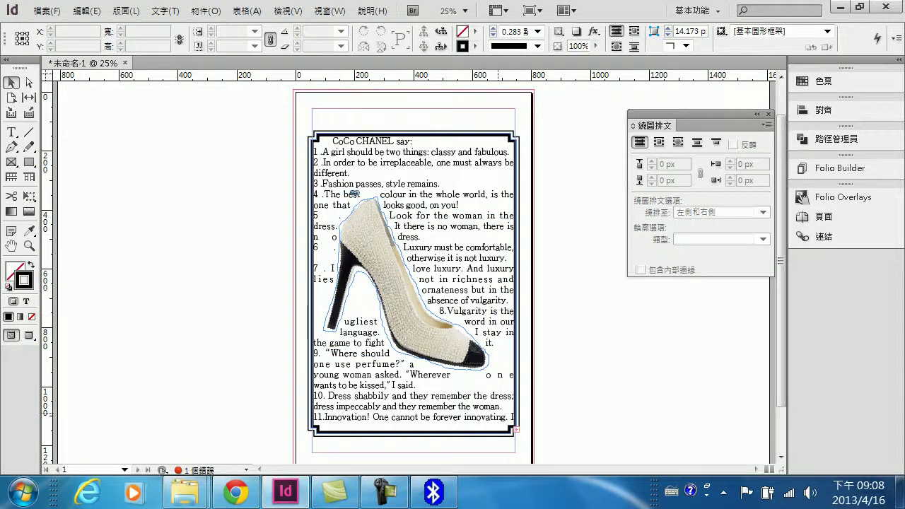
Set the font of all the quote text to Berlin Sans FB Demi.
{"action": "key", "text": "t"}
{"action": "key", "text": "ctrl+a"}
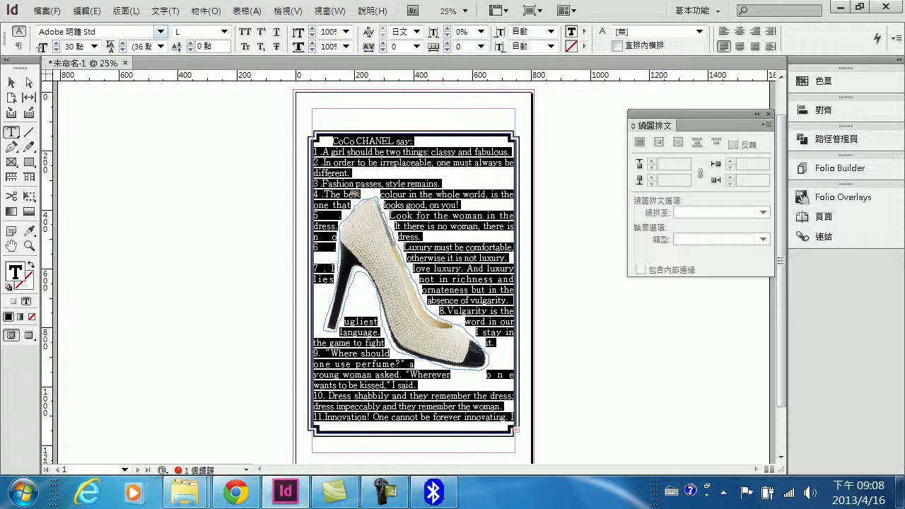
{"action": "left_click", "coordinate": [161, 32]}
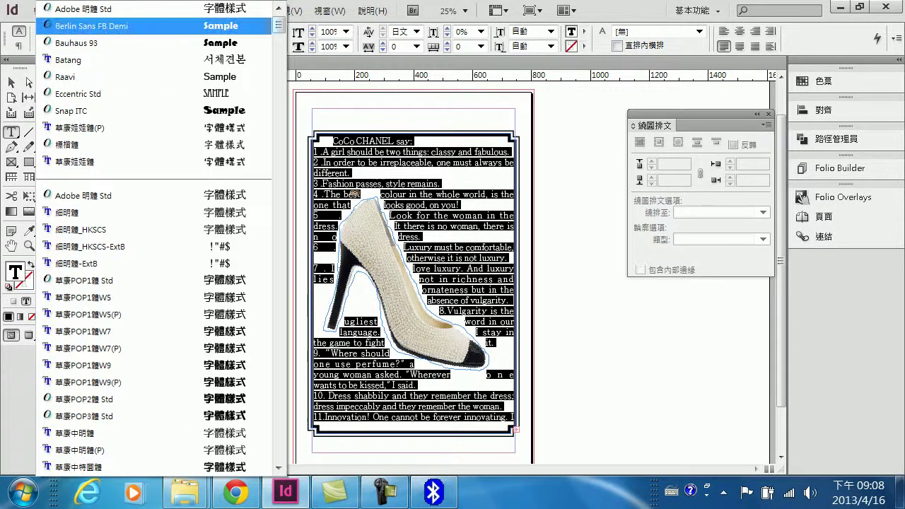
{"action": "key", "text": "Down"}
{"action": "key", "text": "Down"}
{"action": "key", "text": "Down"}
{"action": "key", "text": "Down"}
{"action": "key", "text": "Down"}
{"action": "key", "text": "Up"}
{"action": "key", "text": "Up"}
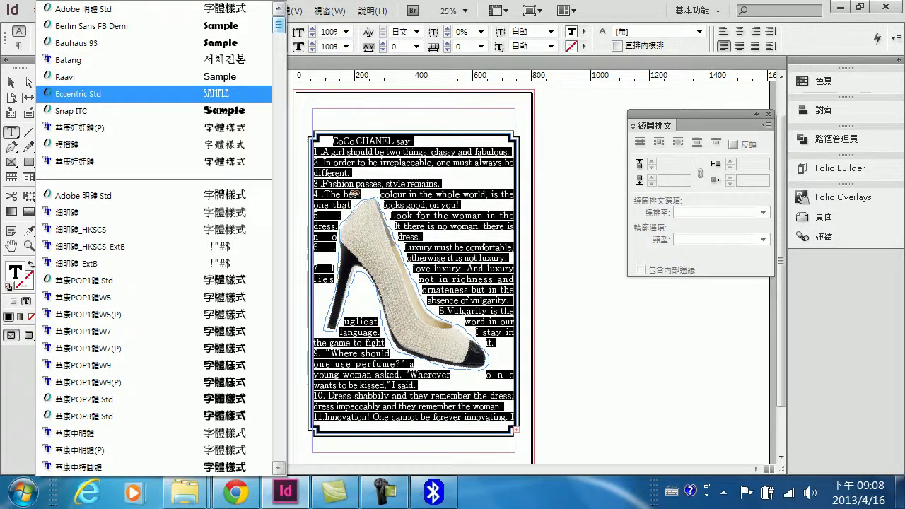
{"action": "key", "text": "Up"}
{"action": "key", "text": "Up"}
{"action": "key", "text": "Up"}
{"action": "key", "text": "Up"}
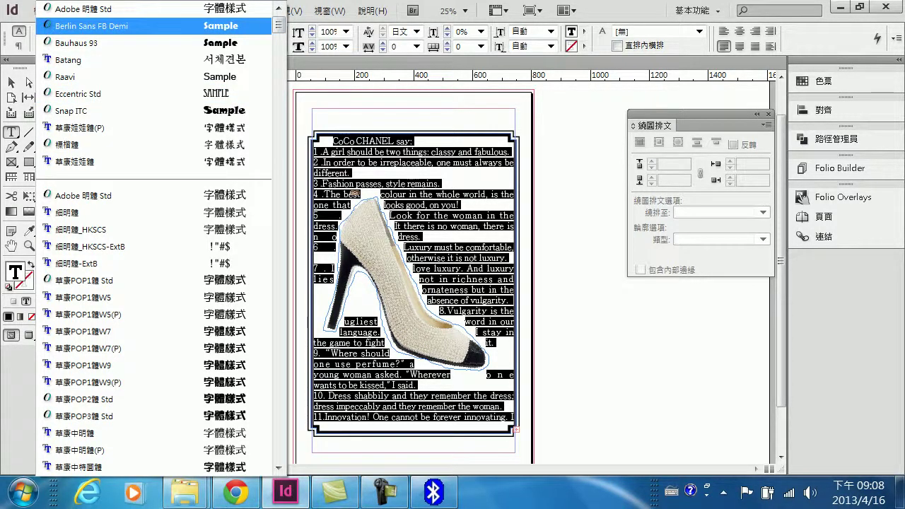
{"action": "key", "text": "Escape"}
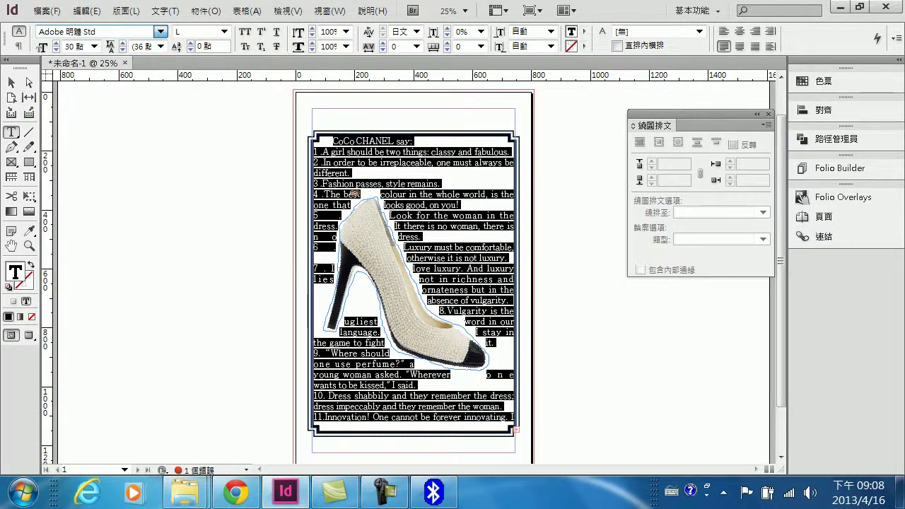
{"action": "left_click", "coordinate": [557, 264]}
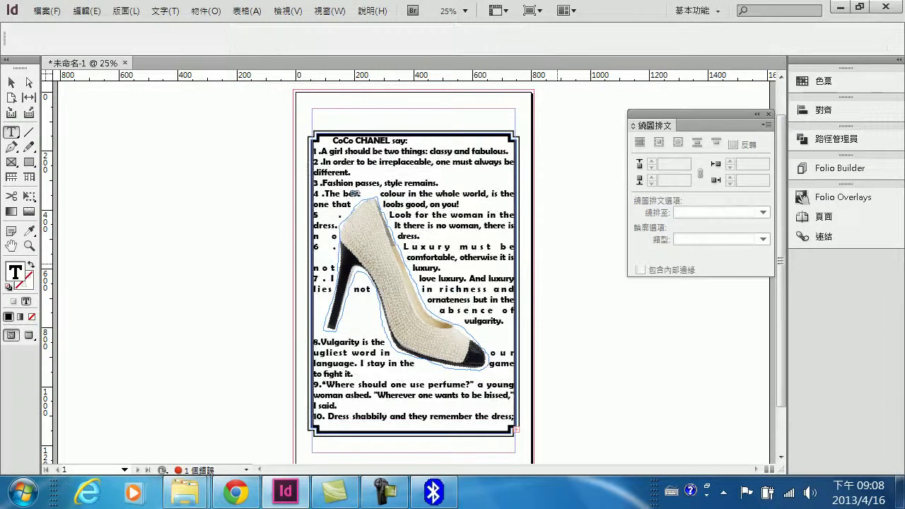
Center the heading line "CoCo CHANEL say:" above the quotes.
{"action": "left_click_drag", "start_coordinate": [409, 141], "coordinate": [327, 143]}
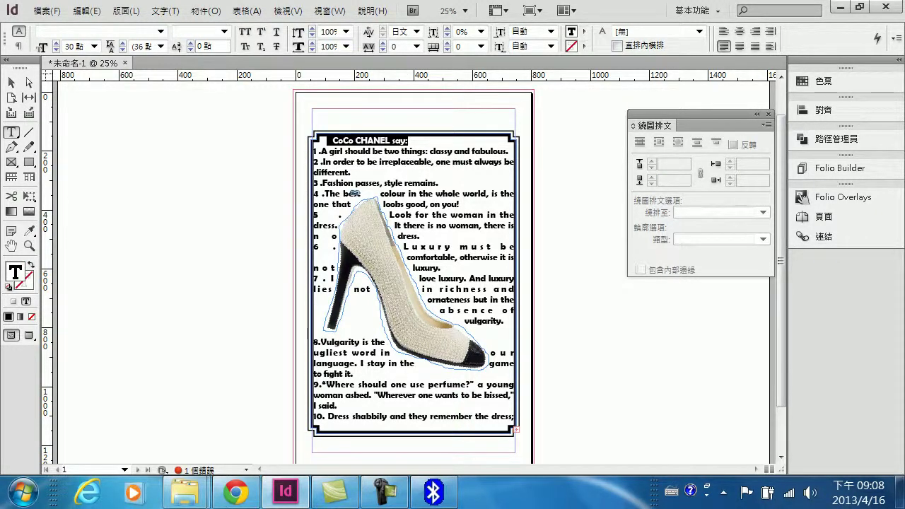
{"action": "left_click", "coordinate": [739, 31]}
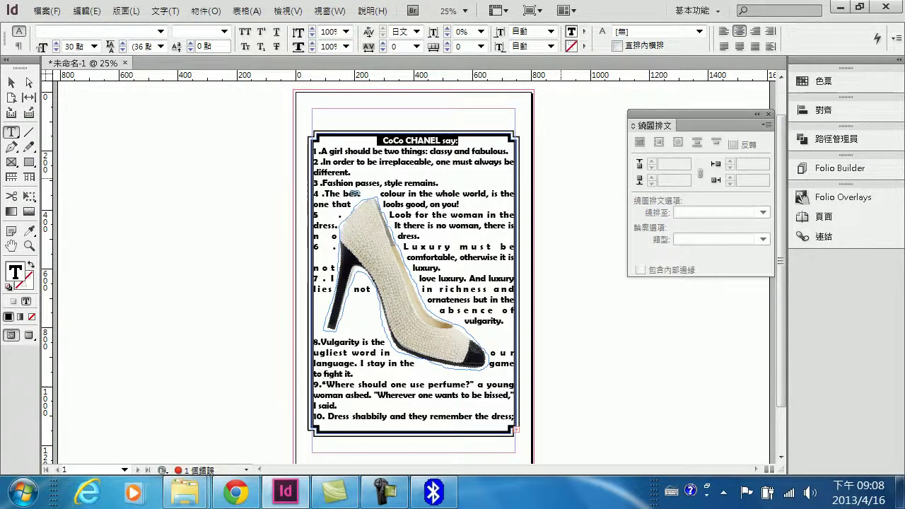
{"action": "left_click", "coordinate": [560, 243]}
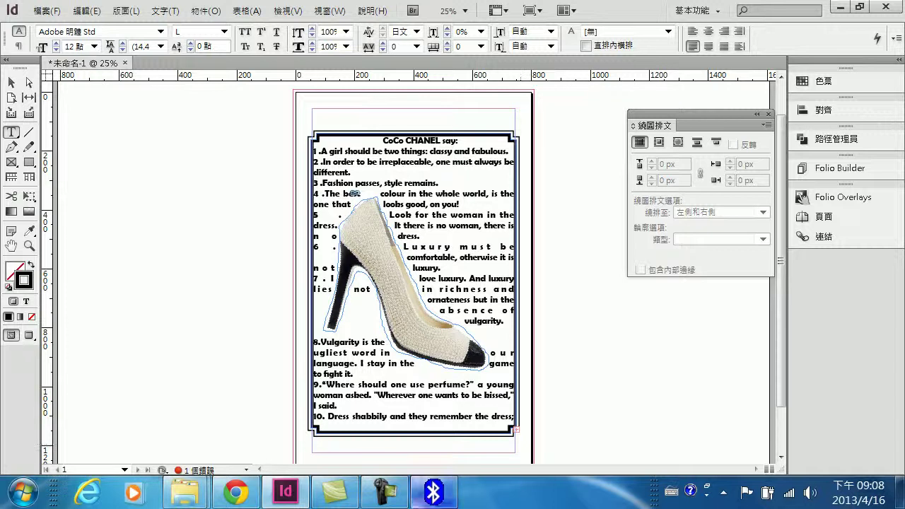
{"action": "left_click", "coordinate": [386, 492]}
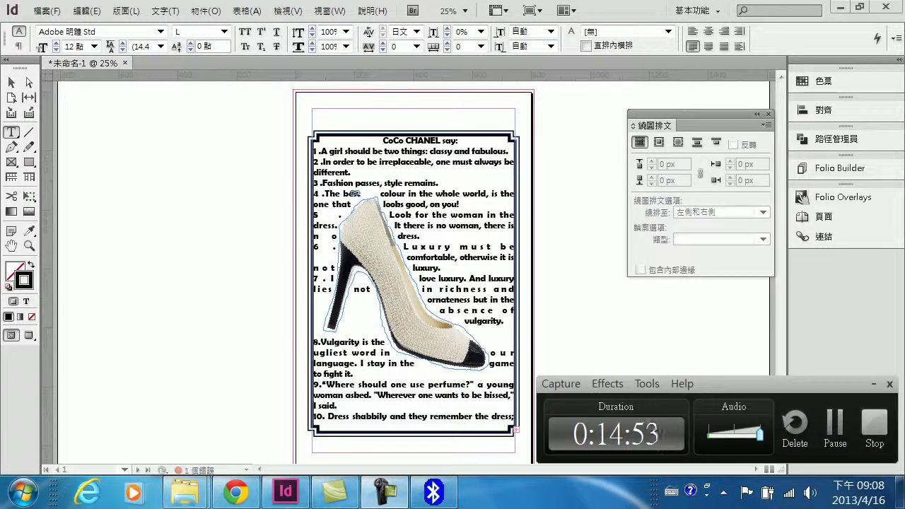